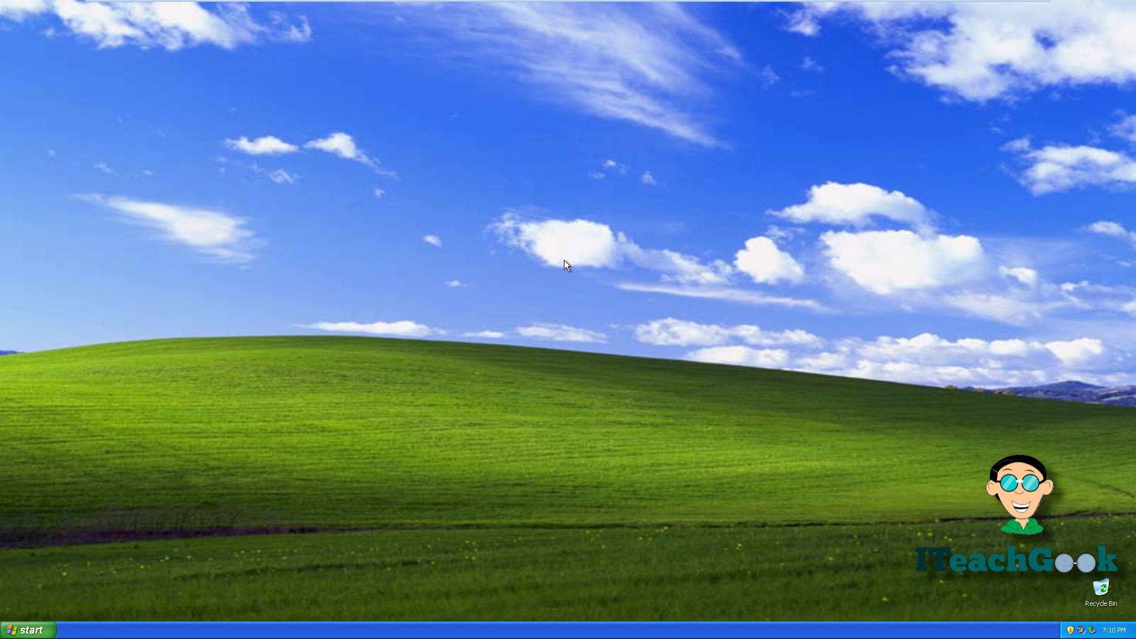
On the XP client, confirm Printers and Faxes lists no printers, then open My Computer to view its drives
left_click(12, 627)
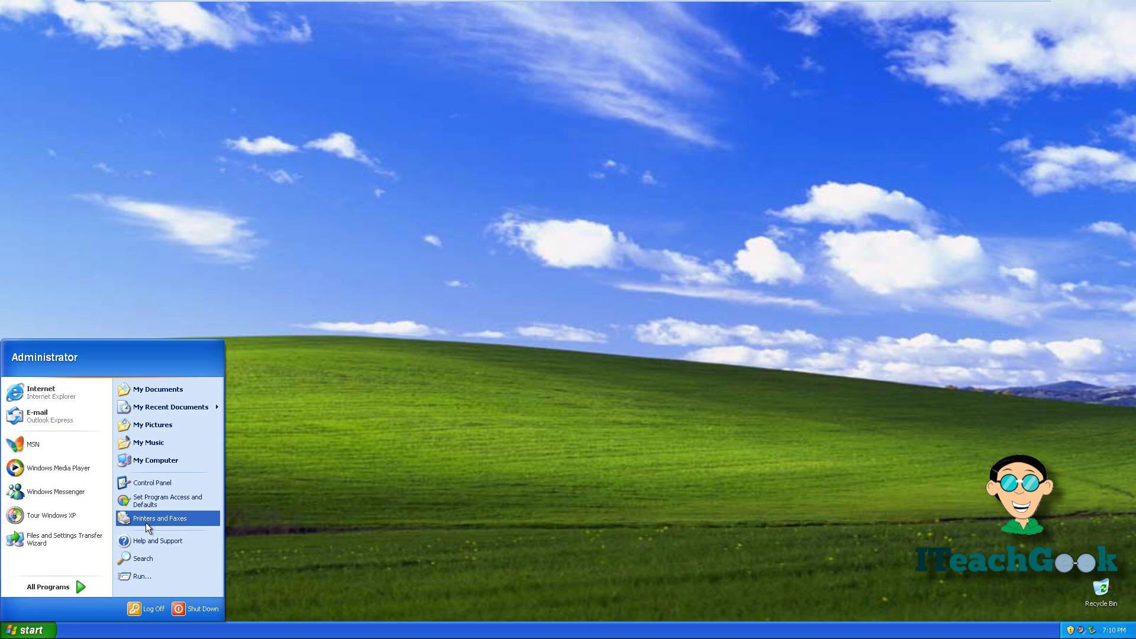
left_click(151, 519)
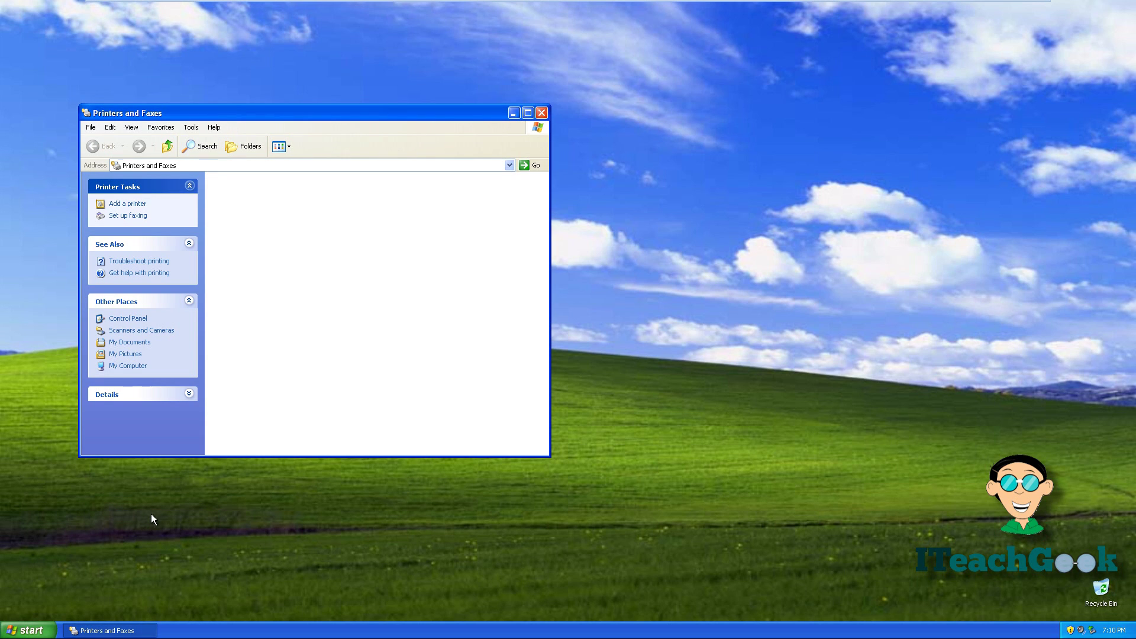
left_click(27, 631)
left_click(154, 456)
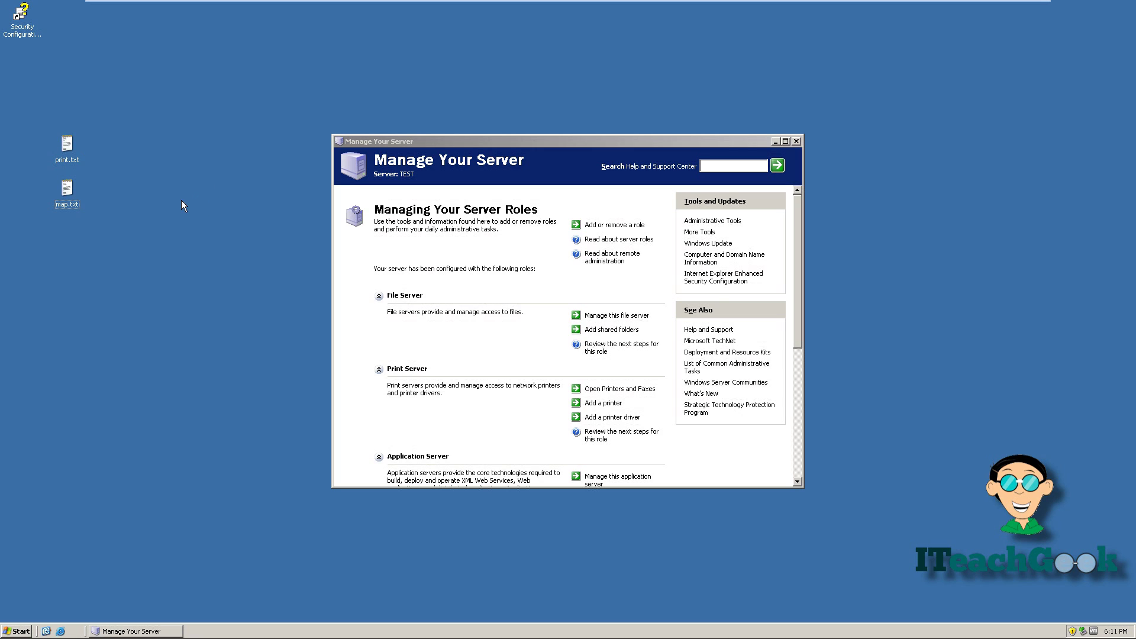
Open map.txt and change the share path's server name to test
double_click(77, 198)
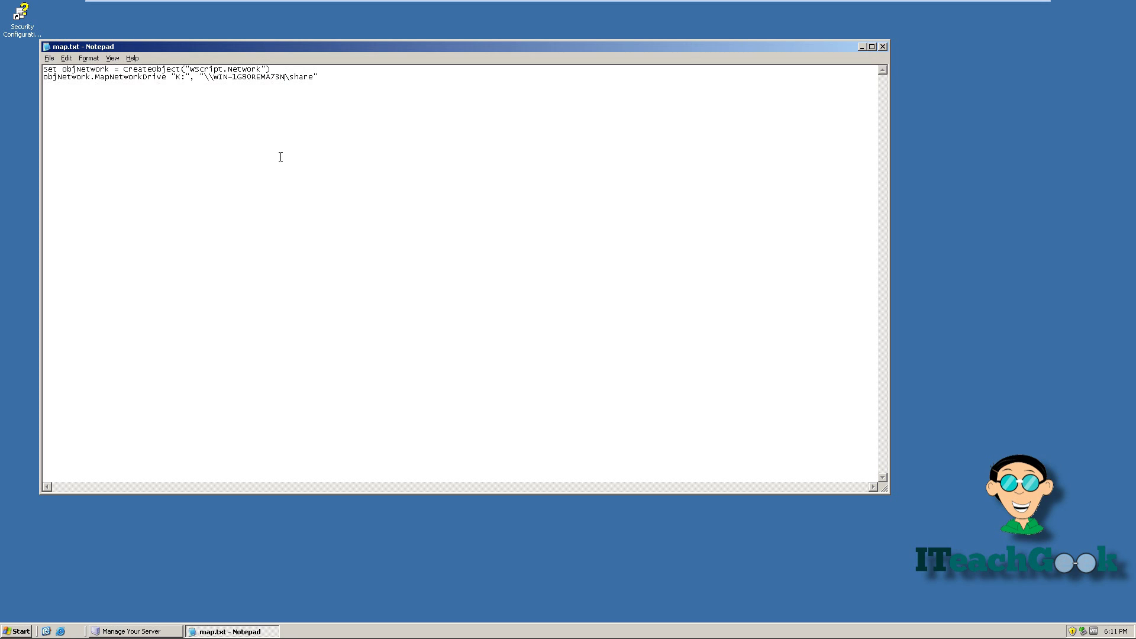
key("BackSpace")
key("BackSpace")
key("BackSpace")
key("BackSpace")
key("BackSpace")
key("BackSpace")
key("BackSpace")
key("BackSpace")
key("BackSpace")
key("BackSpace")
key("BackSpace")
key("BackSpace")
key("BackSpace")
key("BackSpace")
key("BackSpace")
type("test")
Save the script to the desktop as map.vbs using All Files type, and close Notepad
left_click(49, 57)
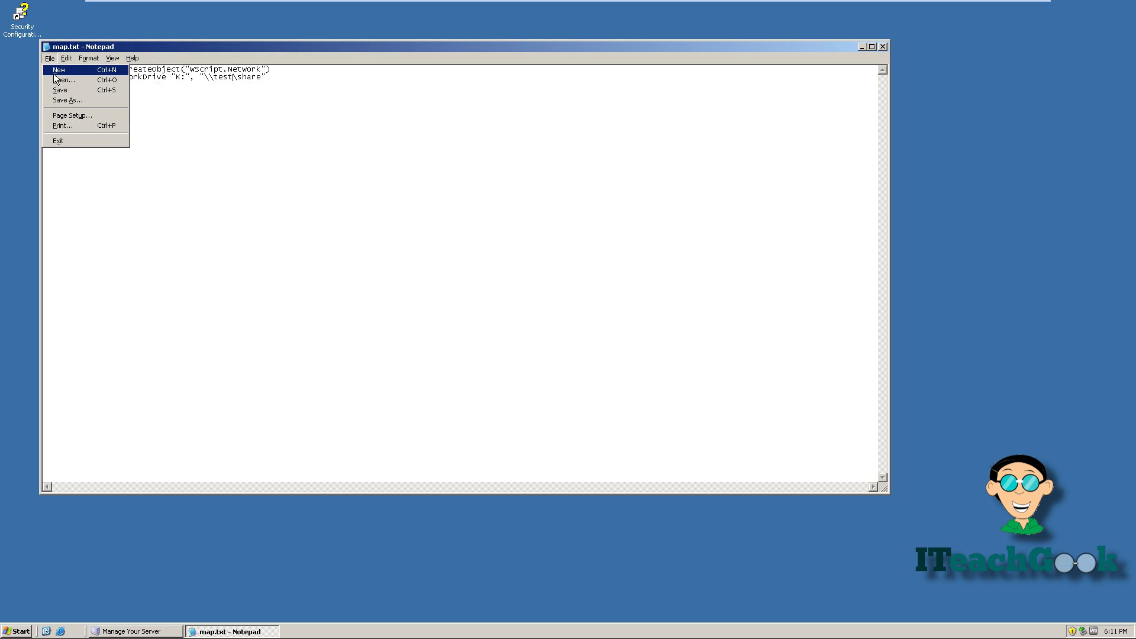
left_click(61, 100)
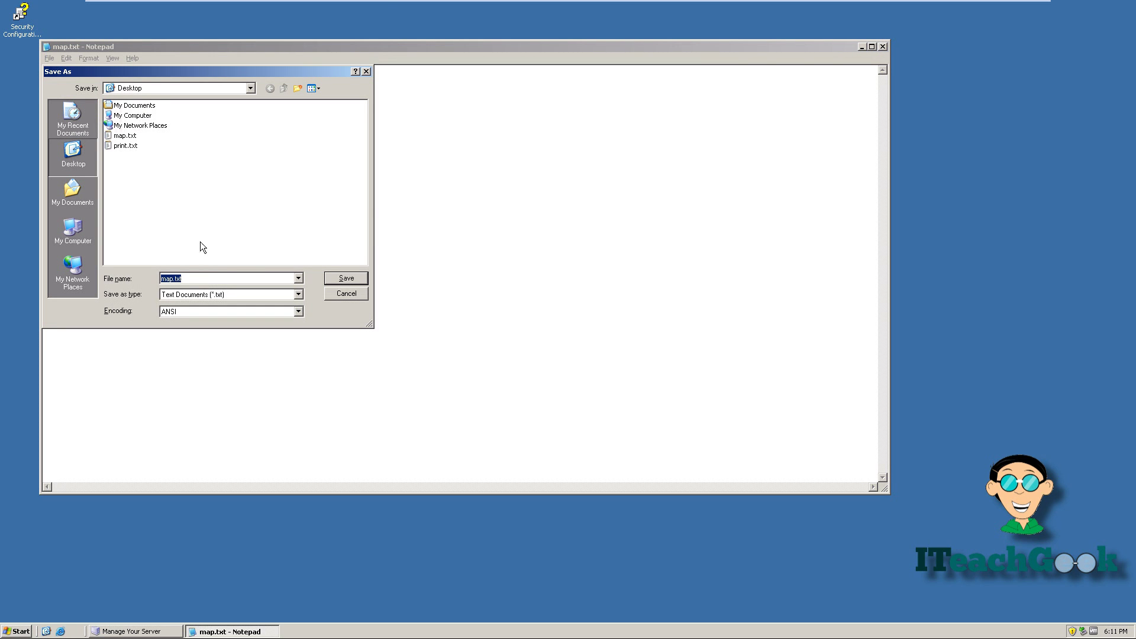
left_click(298, 294)
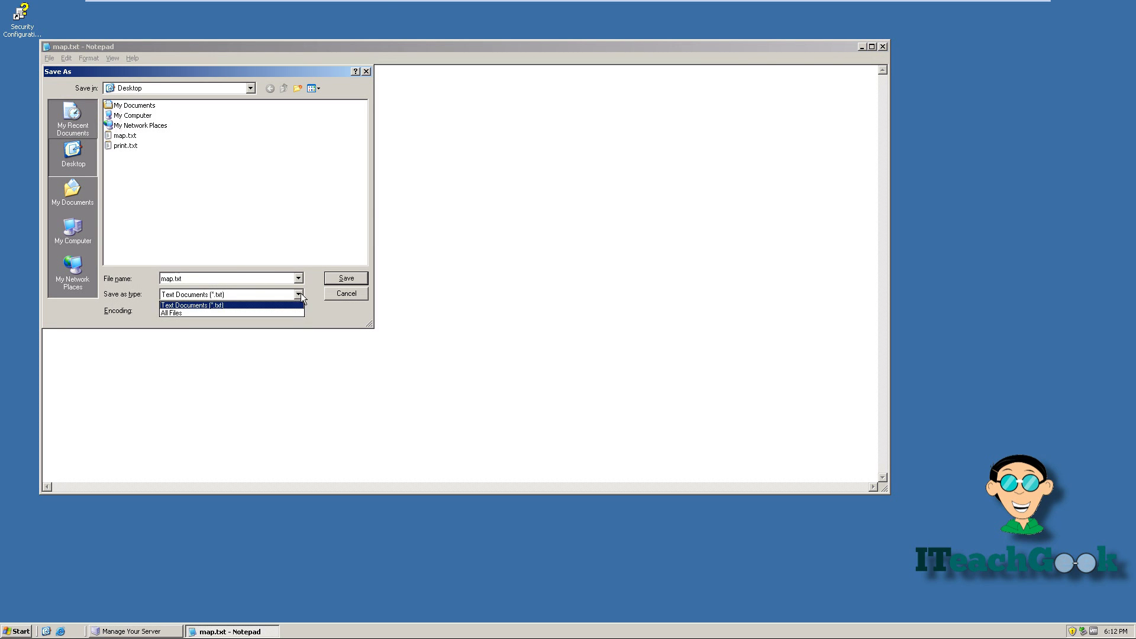
left_click(276, 314)
left_click(243, 280)
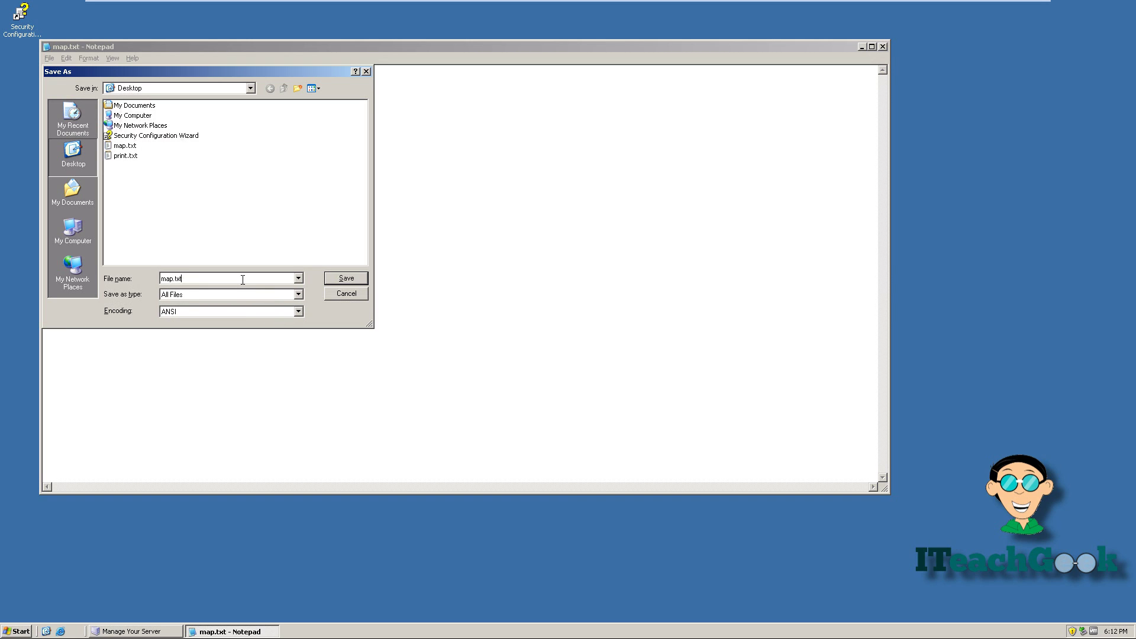
key("BackSpace")
key("BackSpace")
key("BackSpace")
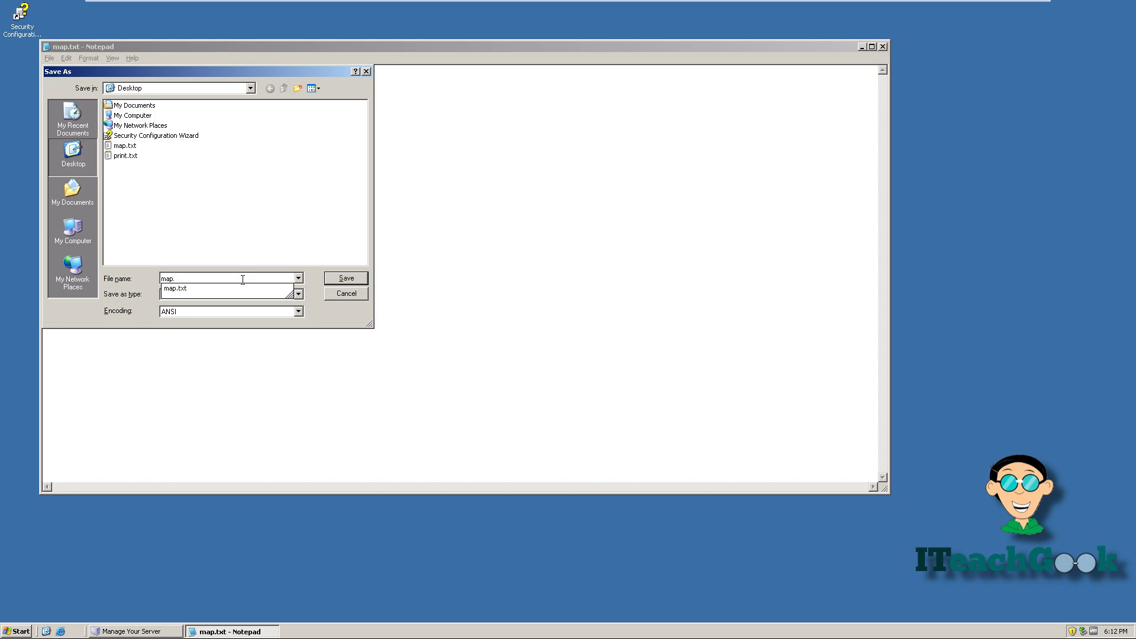
type("vbs")
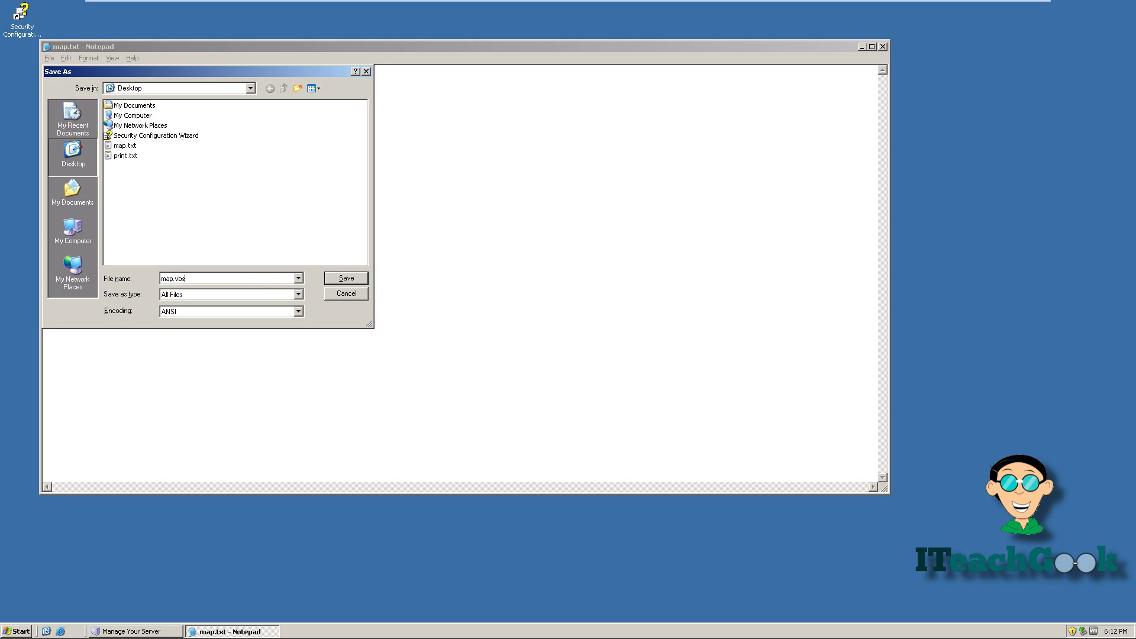
key("Return")
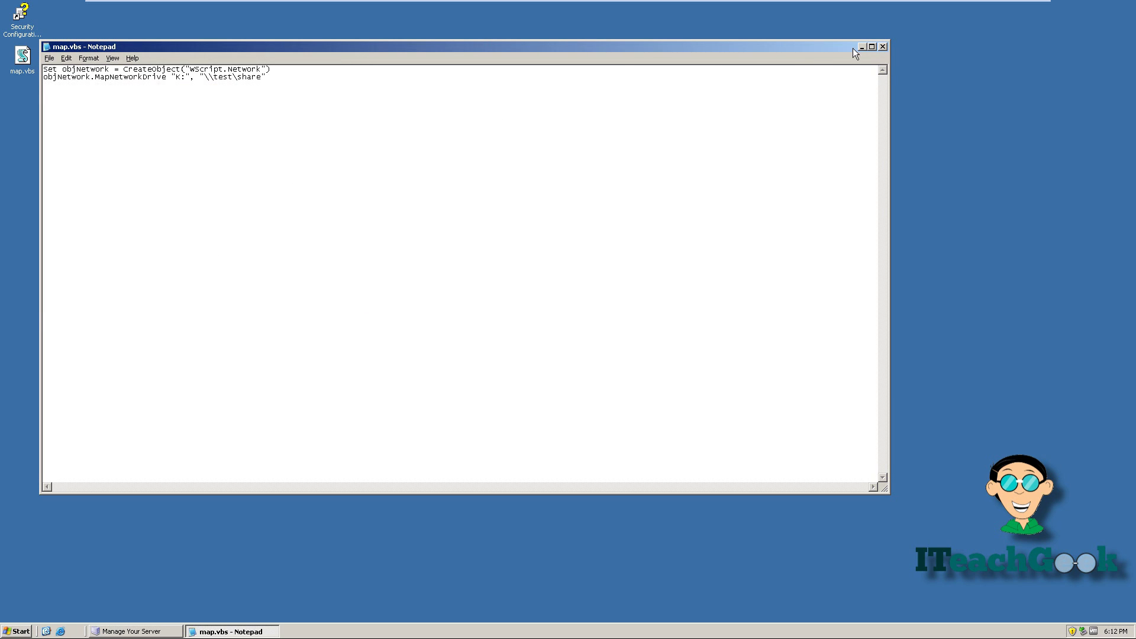
left_click(882, 46)
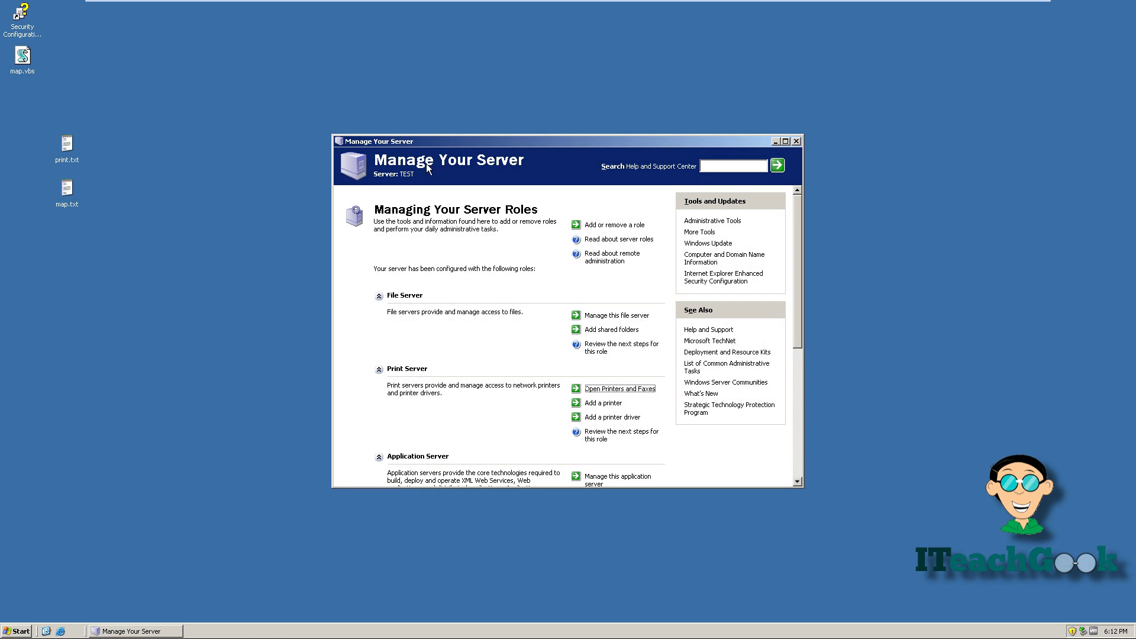
Open print.txt and change the printer path's server name to test
double_click(76, 151)
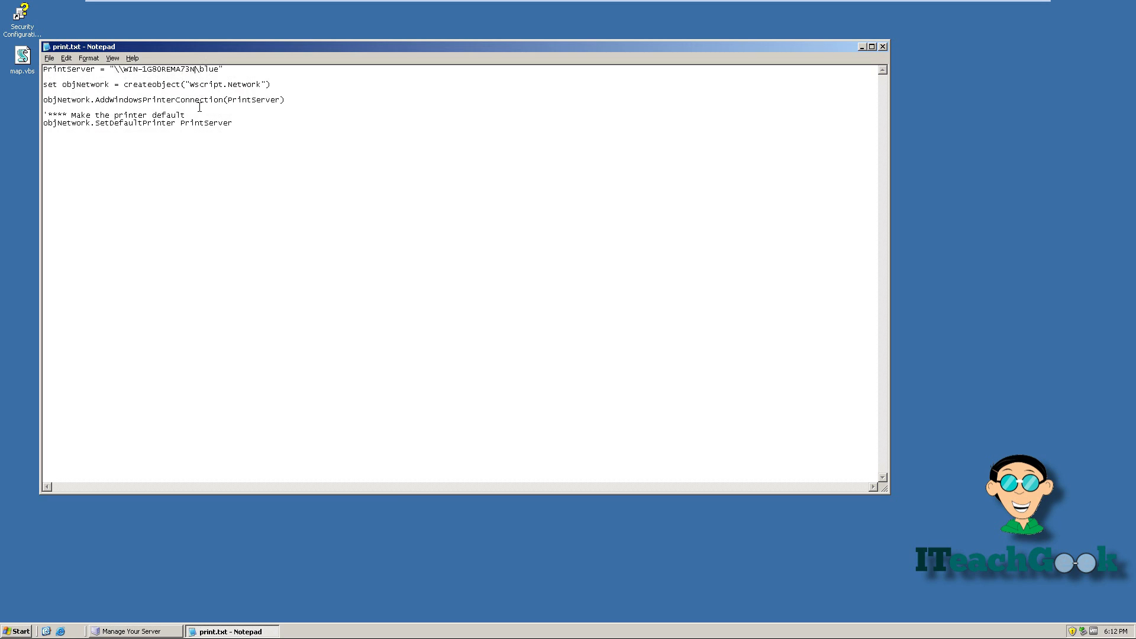
key("BackSpace")
key("BackSpace")
key("BackSpace")
key("BackSpace")
key("BackSpace")
key("BackSpace")
key("BackSpace")
key("BackSpace")
key("BackSpace")
key("BackSpace")
key("BackSpace")
key("BackSpace")
key("BackSpace")
key("BackSpace")
key("BackSpace")
type("test")
Save the script to the desktop as print.vbs using All Files type, and close Notepad
left_click(48, 59)
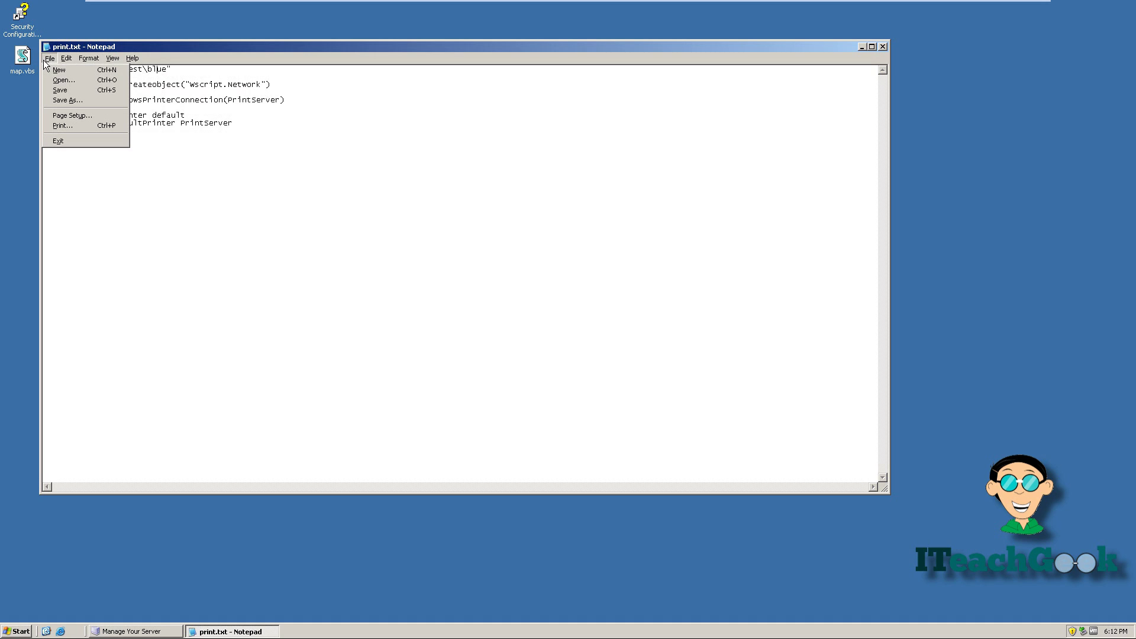
left_click(71, 100)
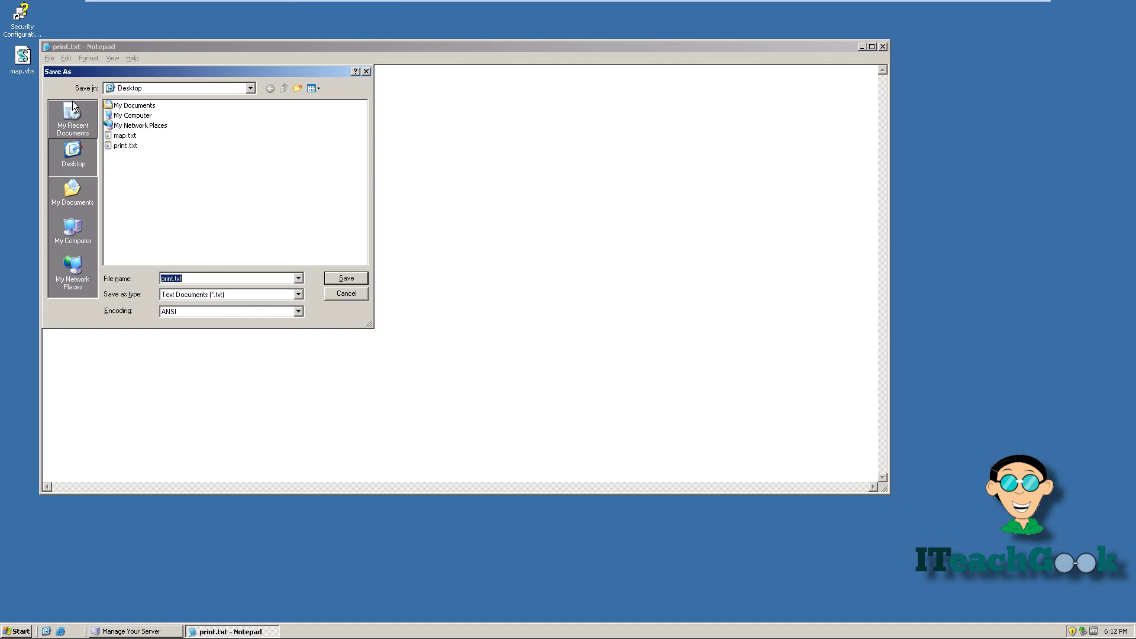
left_click(270, 296)
left_click(272, 310)
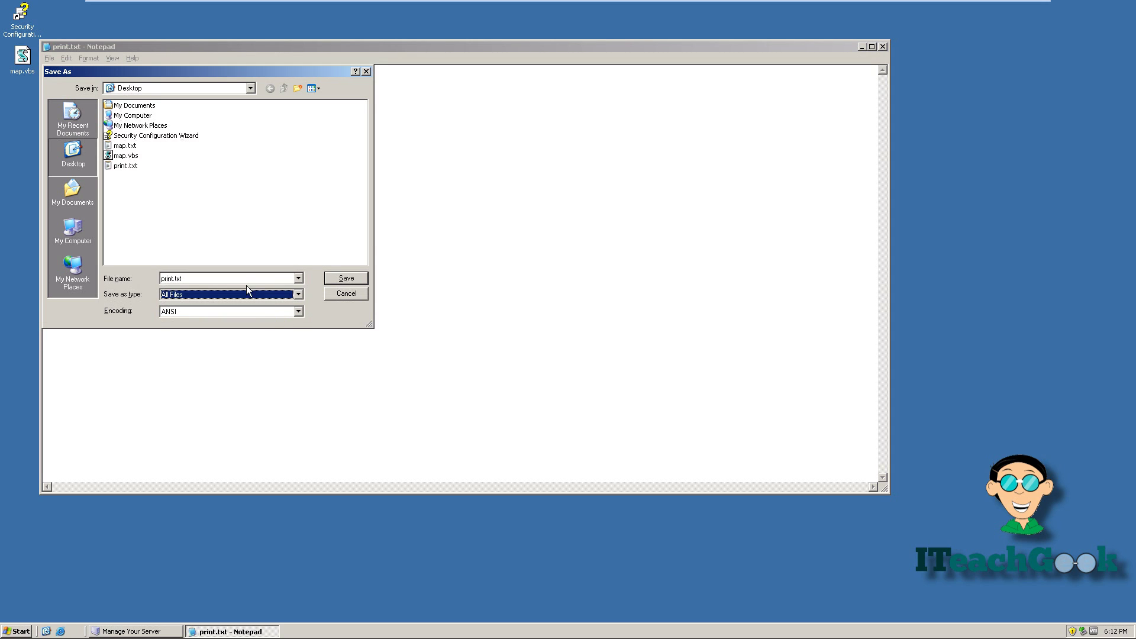
double_click(246, 279)
left_click(246, 279)
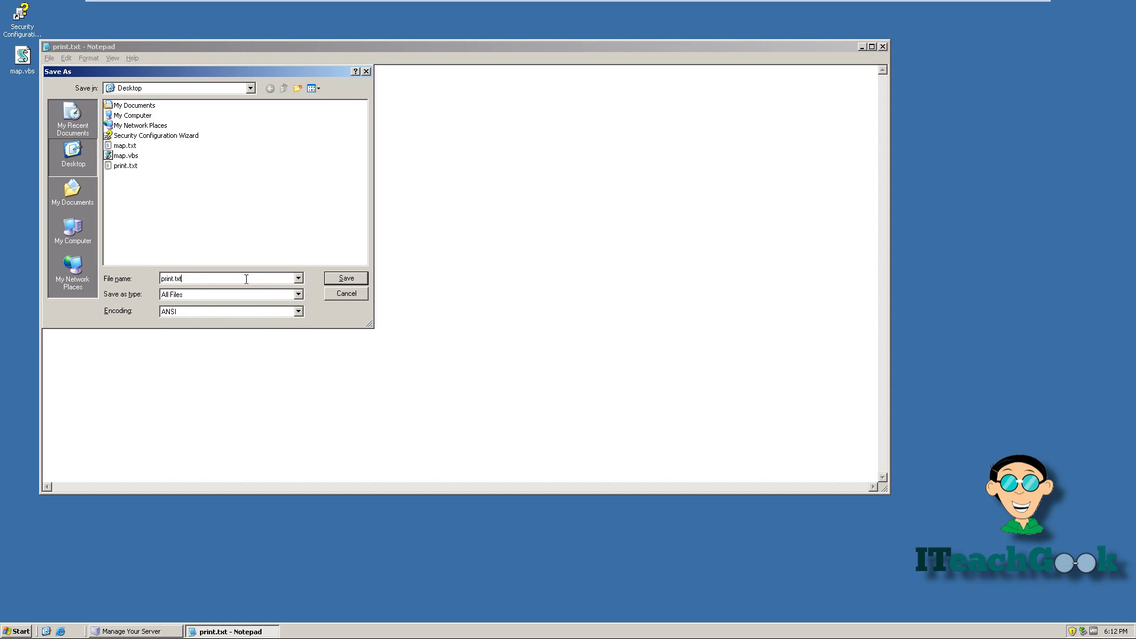
key("BackSpace")
key("BackSpace")
key("BackSpace")
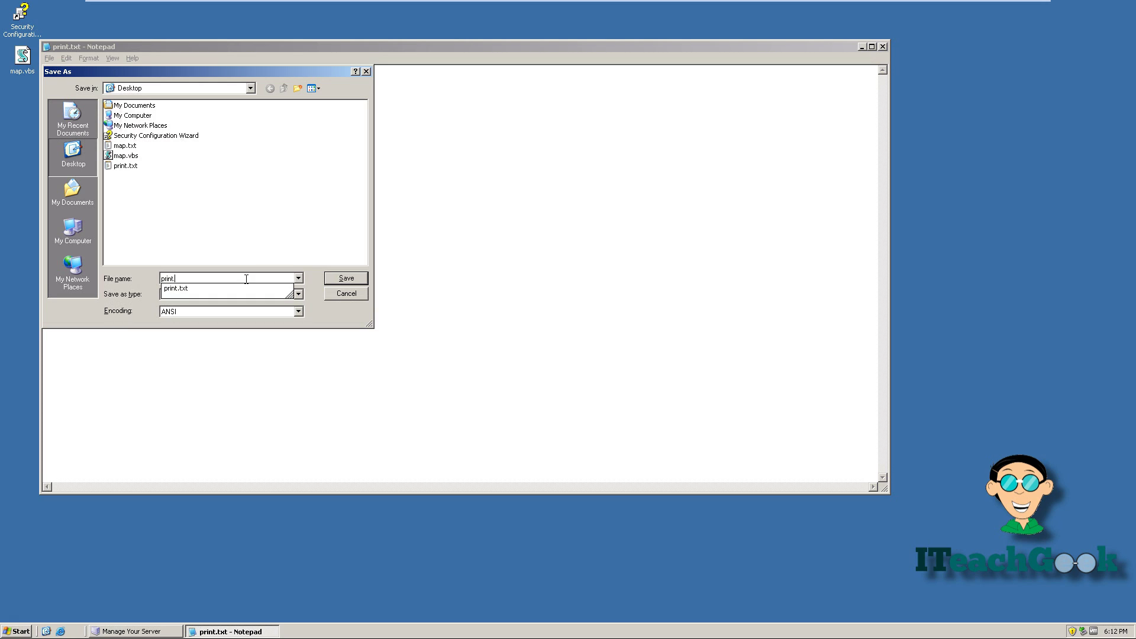
type("vbs")
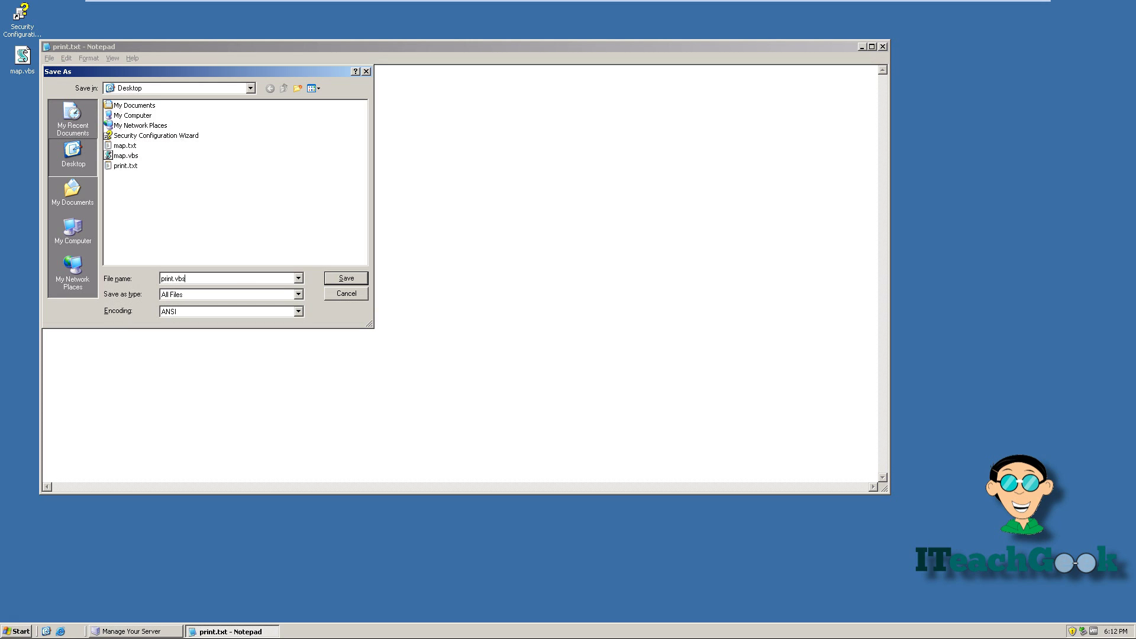
key("Return")
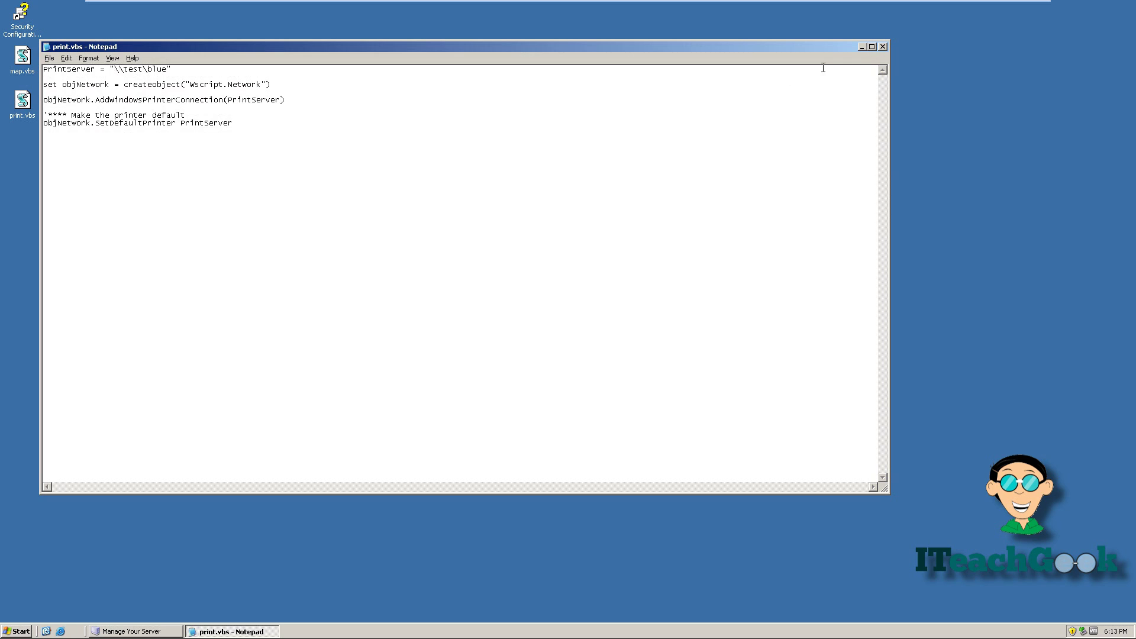
left_click(884, 46)
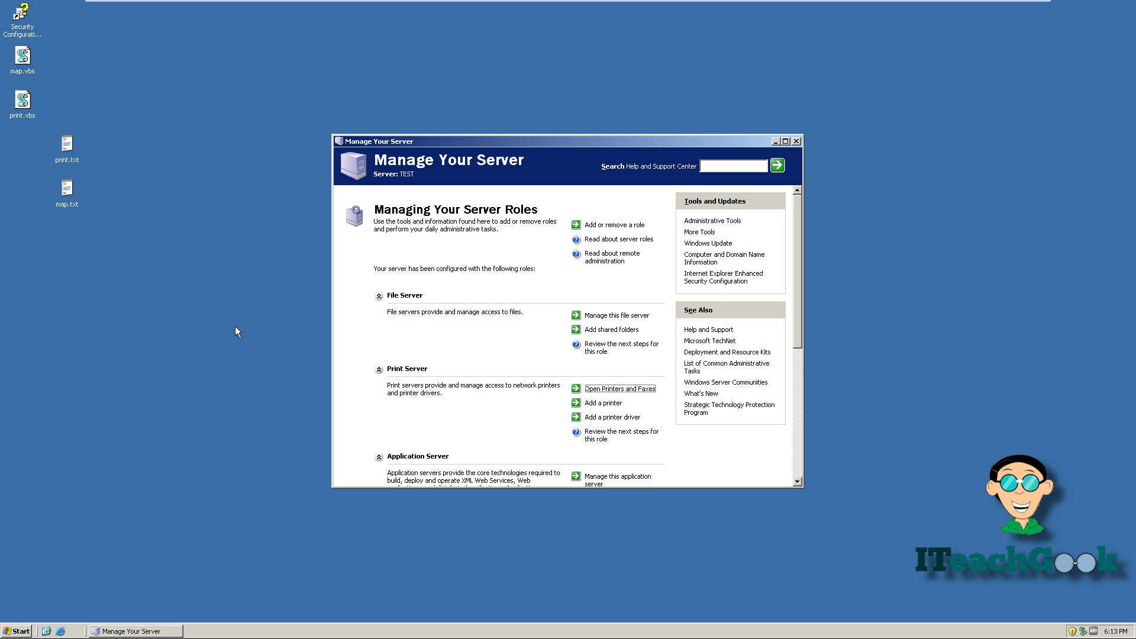
Launch Active Directory Users and Computers and open the IT Team unit's Properties
left_click(17, 631)
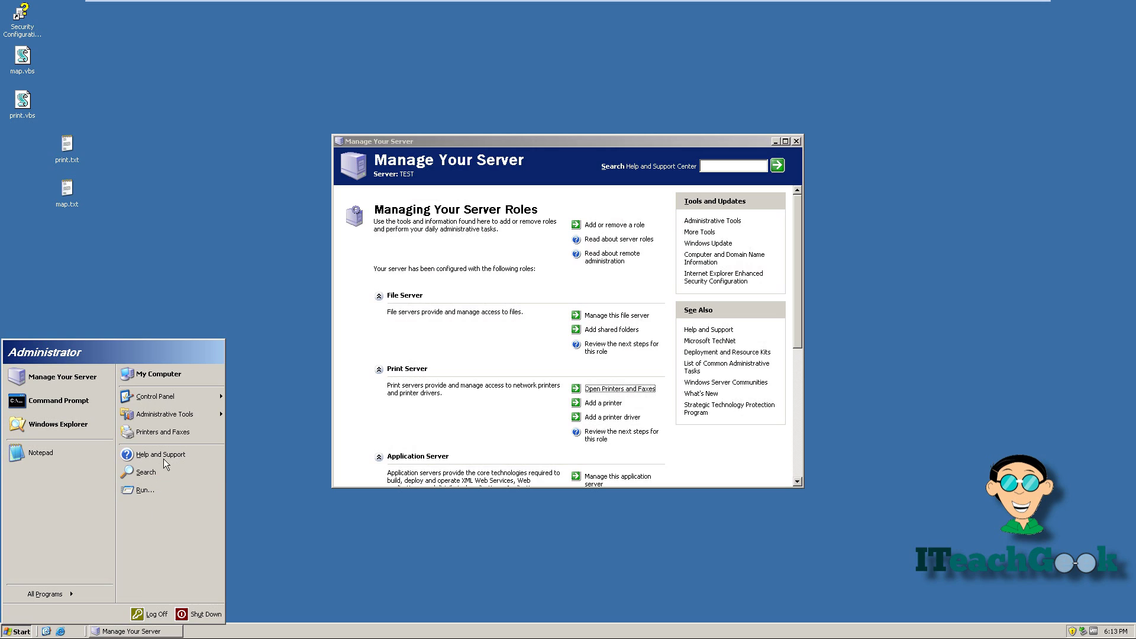
mouse_move(191, 413)
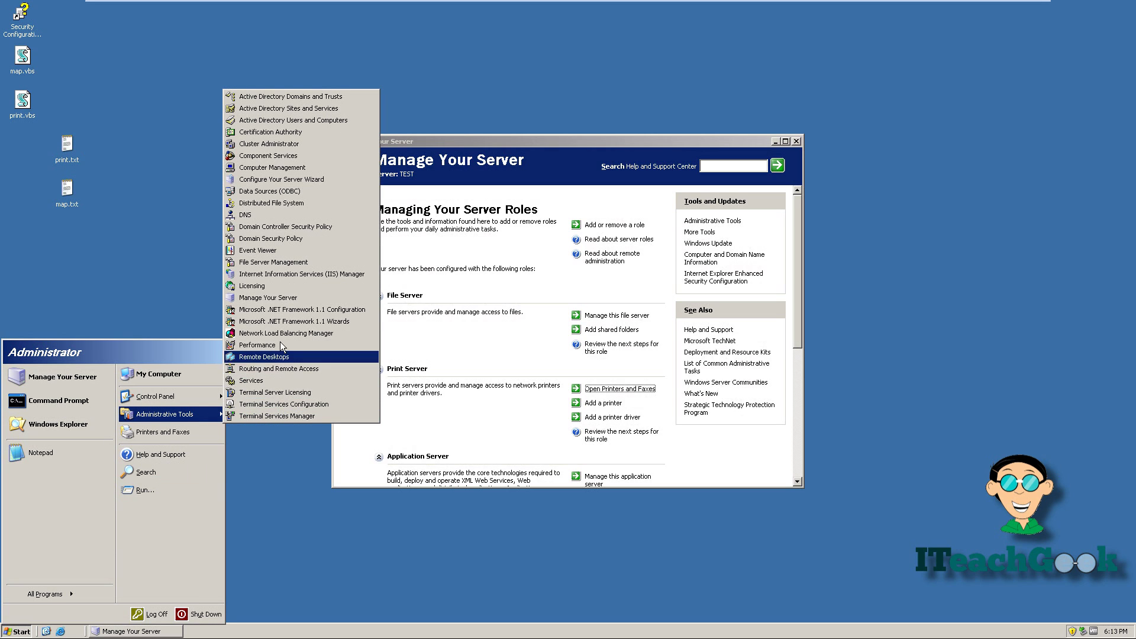
left_click(296, 121)
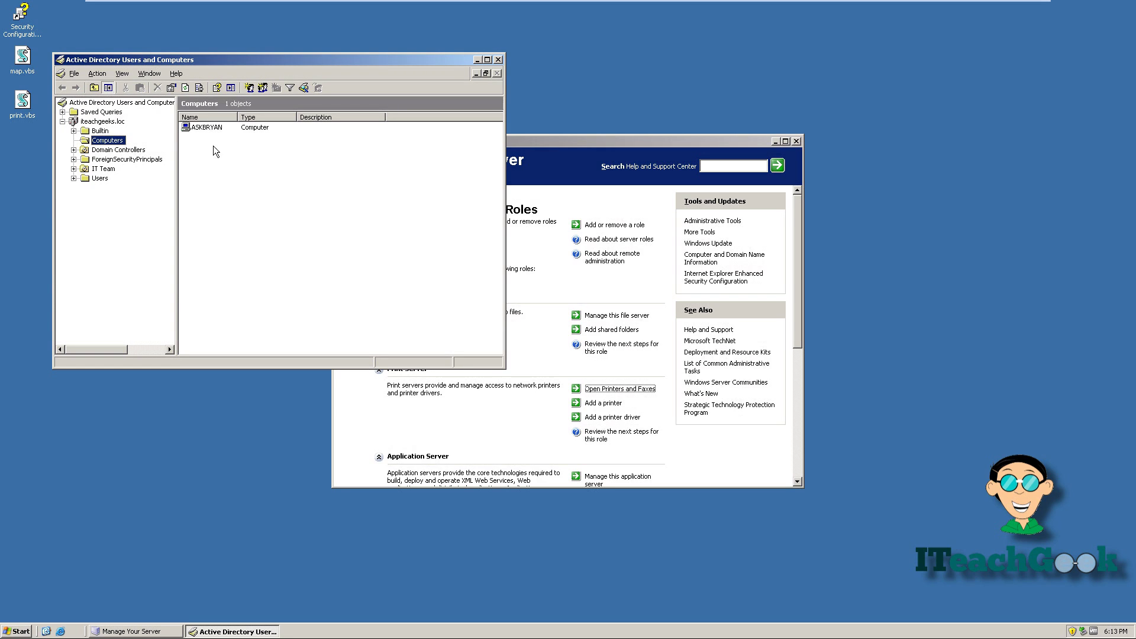
left_click(102, 169)
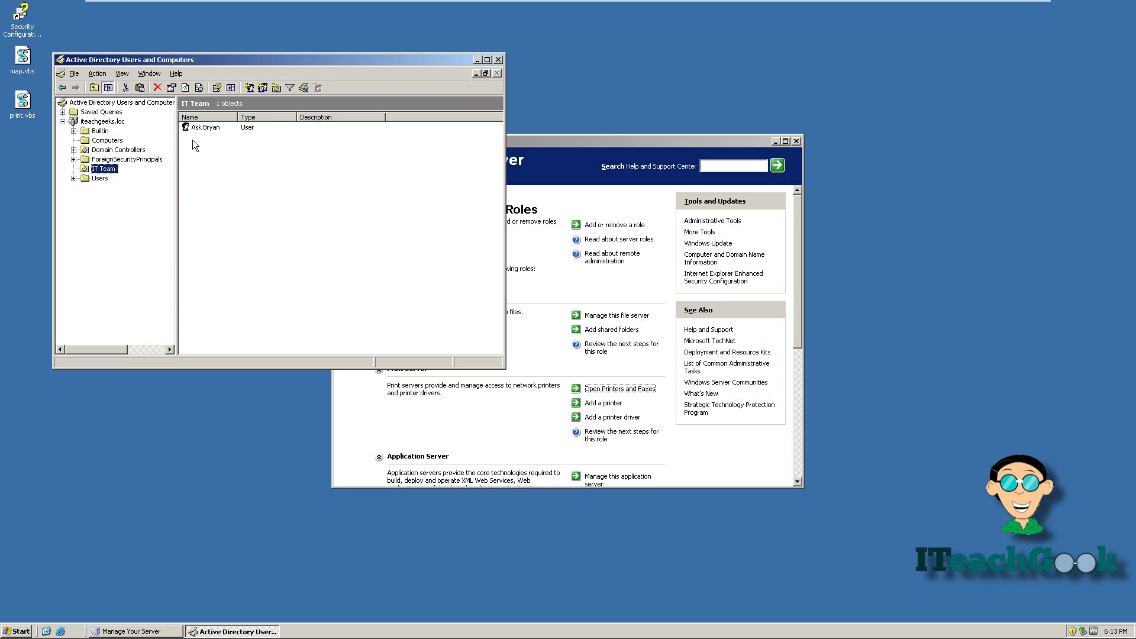
right_click(108, 171)
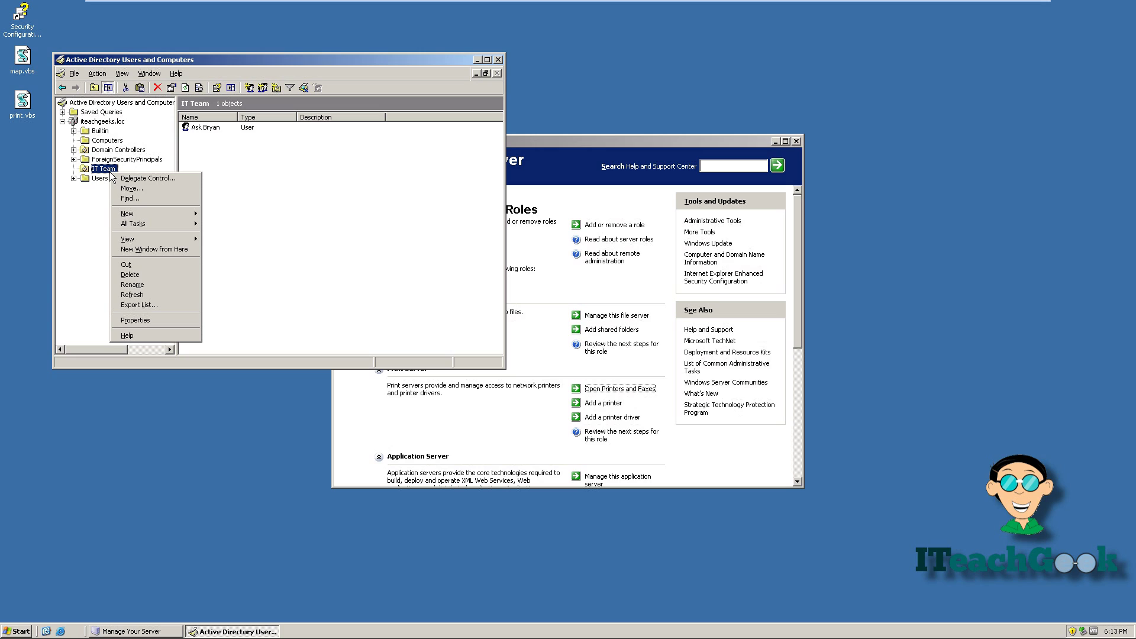
left_click(155, 324)
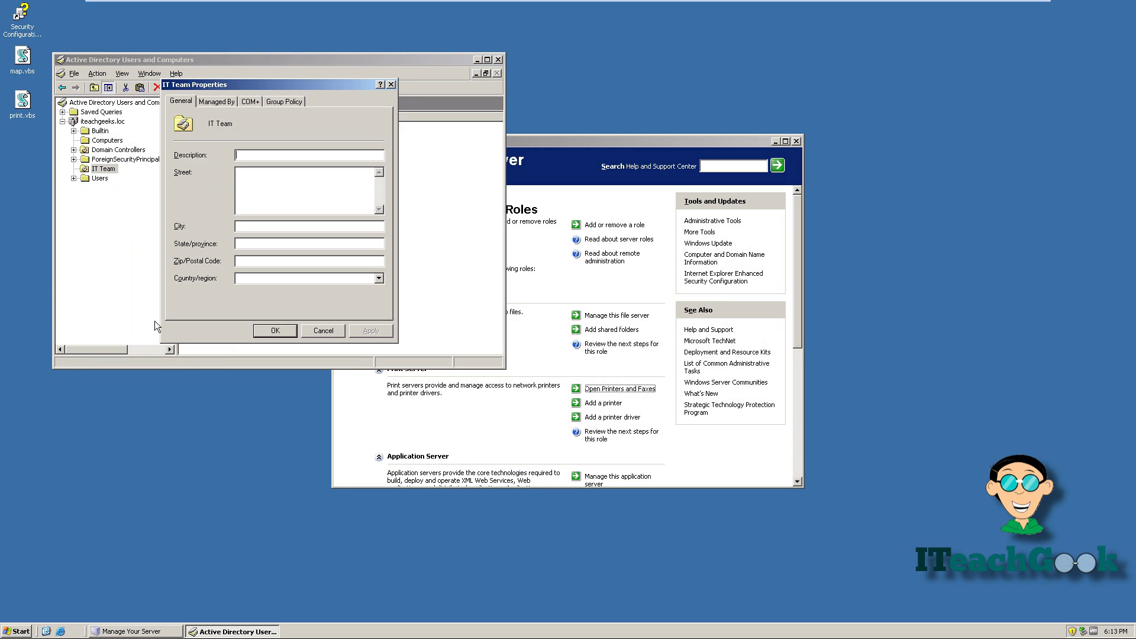
On IT Team's Group Policy tab, add three GPOs named mapdrive, printblue and no
left_click(279, 100)
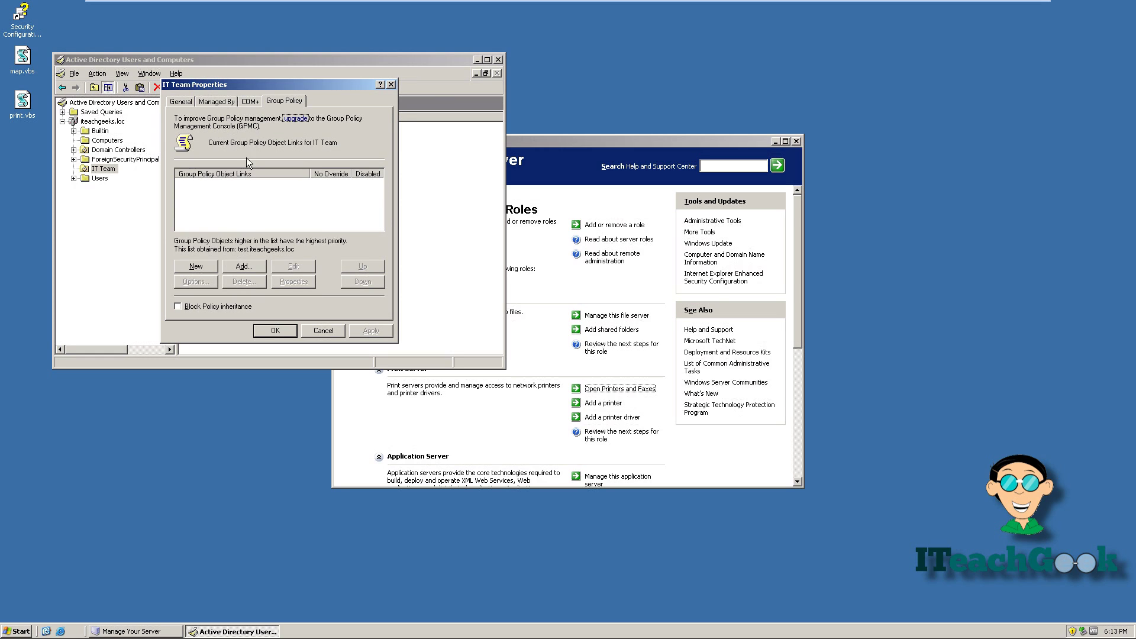
left_click(196, 266)
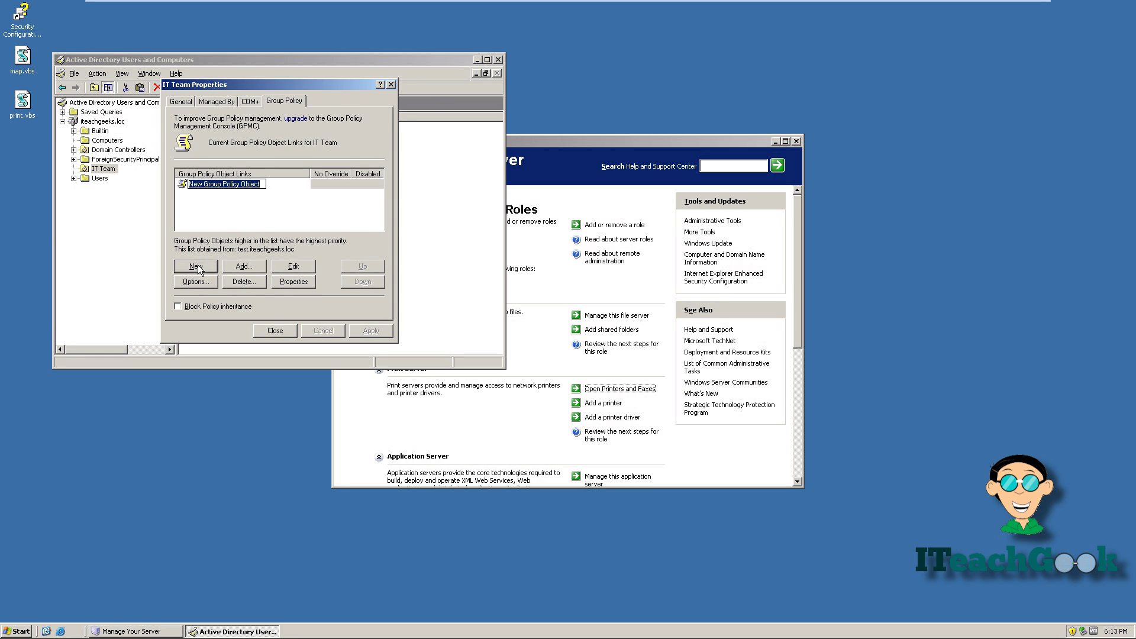
type("m")
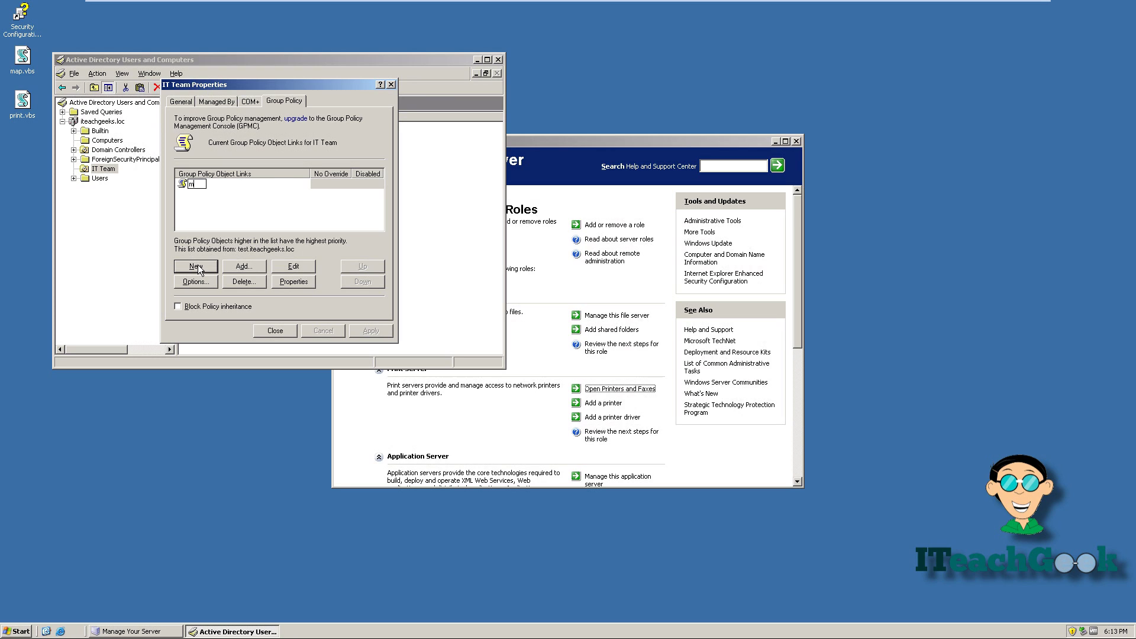
type("apdrive")
key("Return")
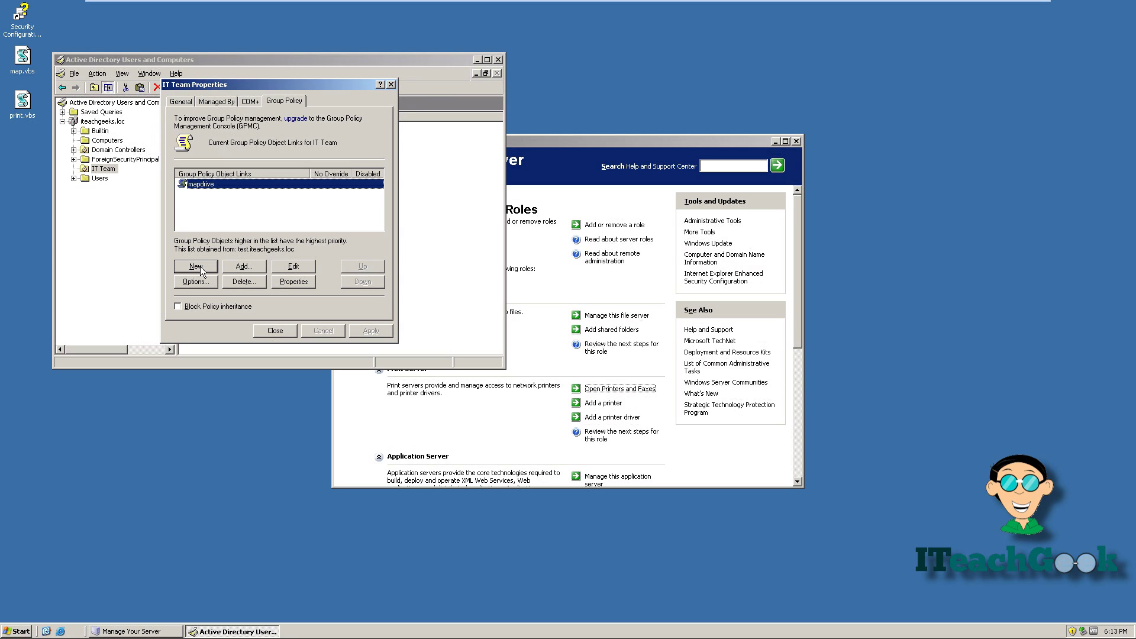
left_click(196, 266)
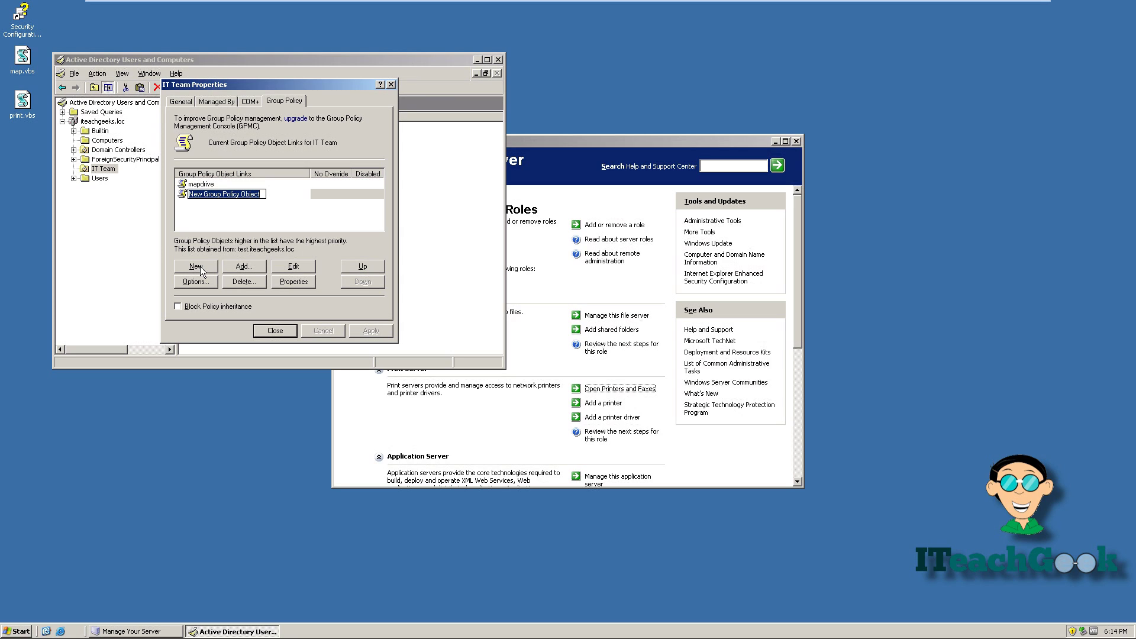
type("pr")
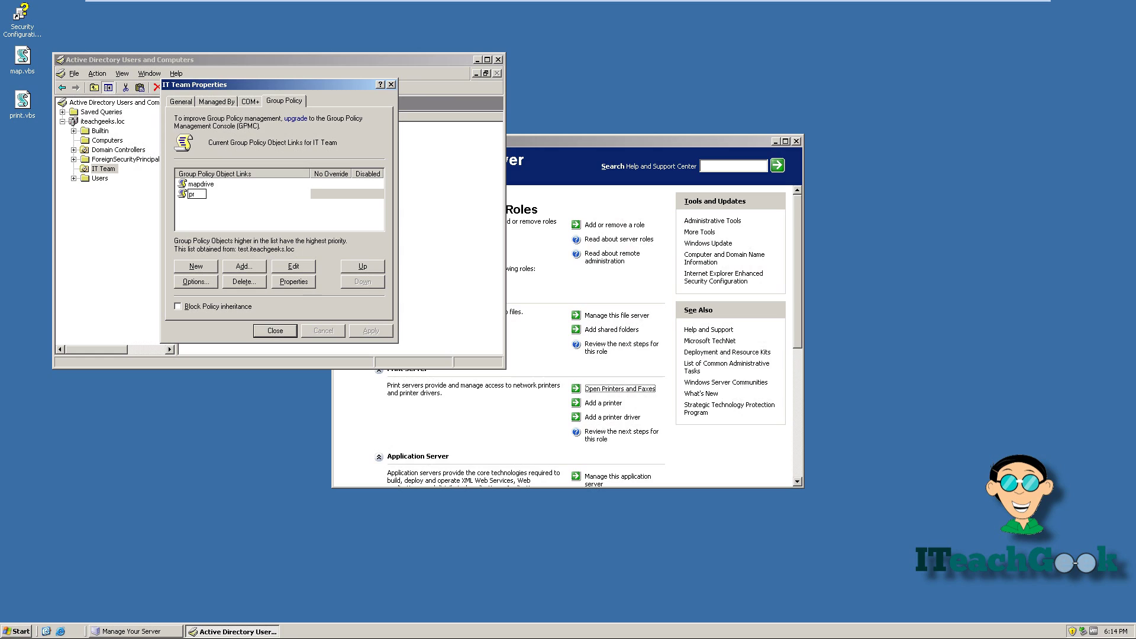
type("intblue")
left_click(221, 222)
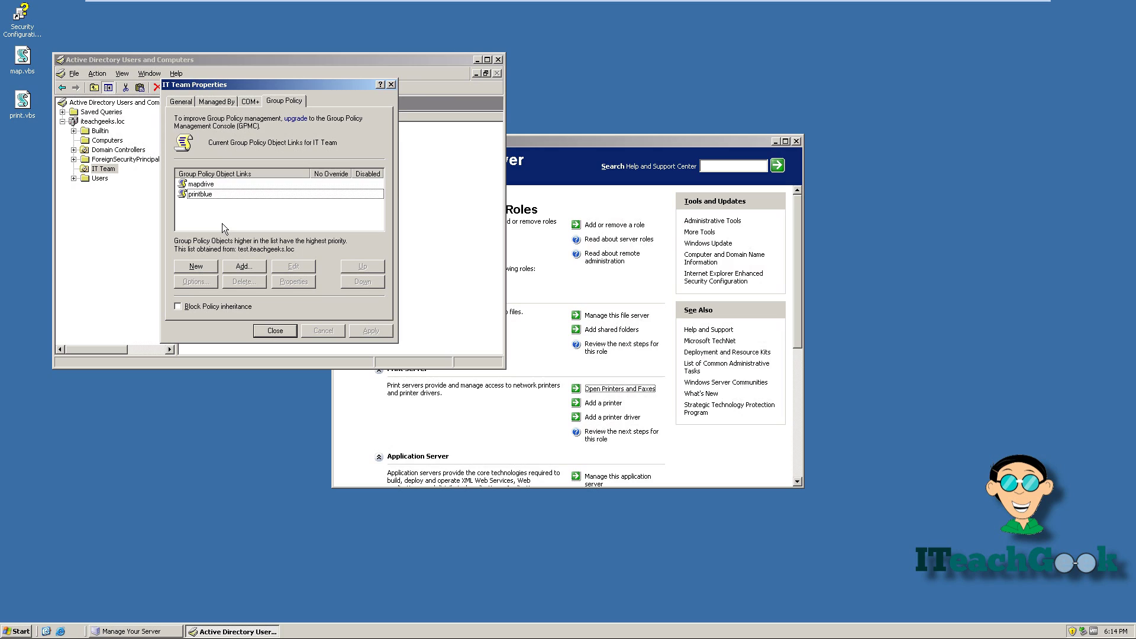
left_click(200, 267)
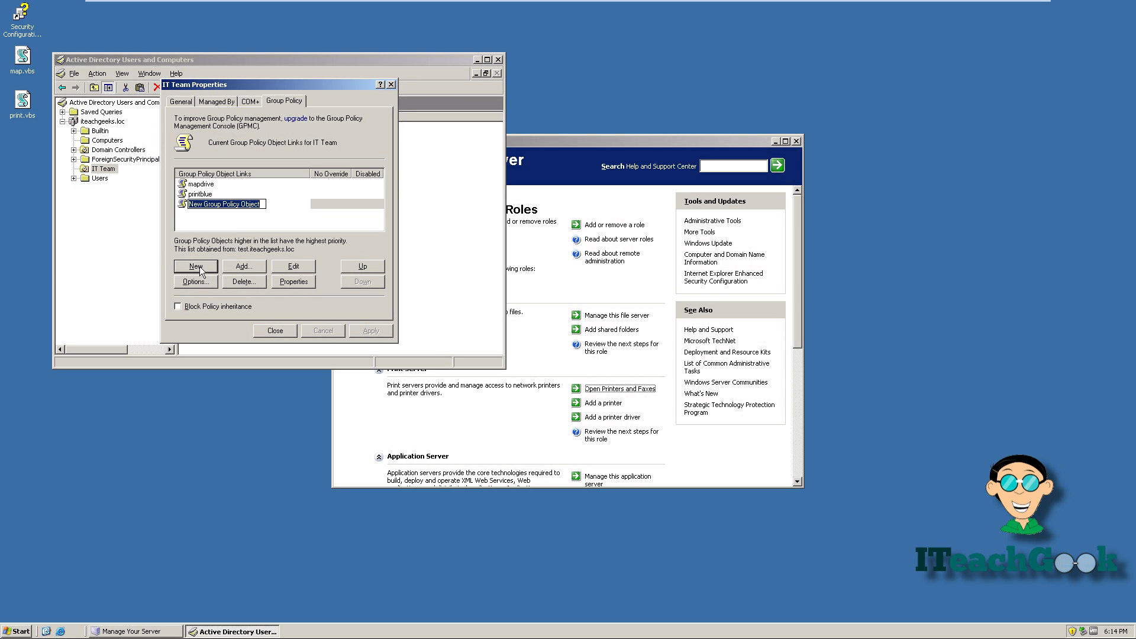
type("no")
key("Return")
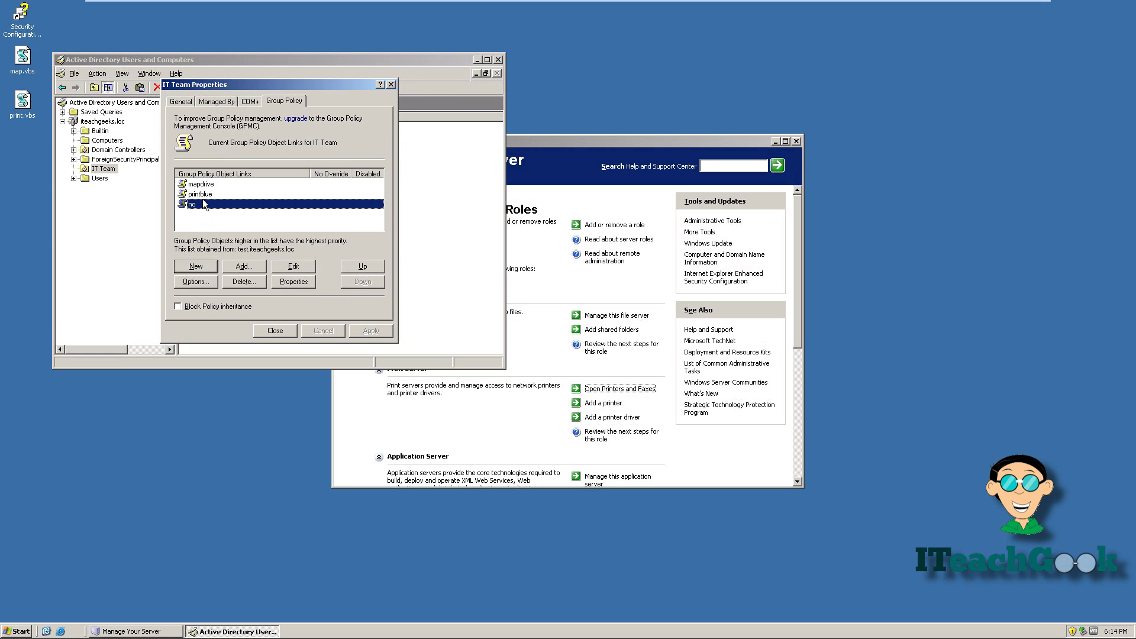
double_click(210, 184)
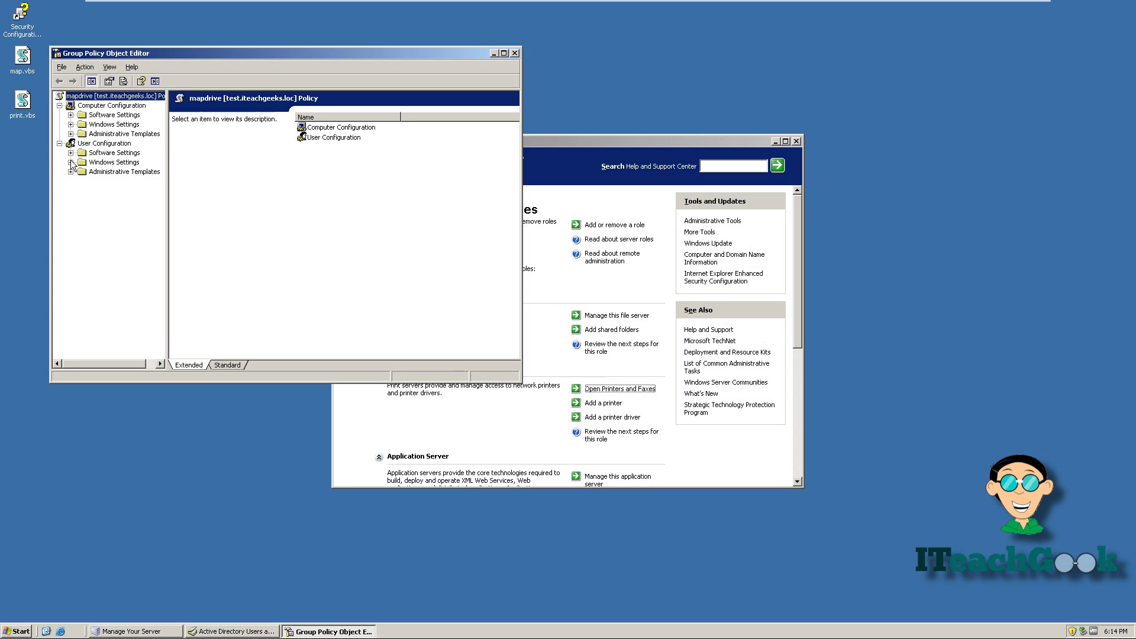
In mapdrive, open the Logon properties under User Configuration > Windows Settings > Scripts
left_click(70, 162)
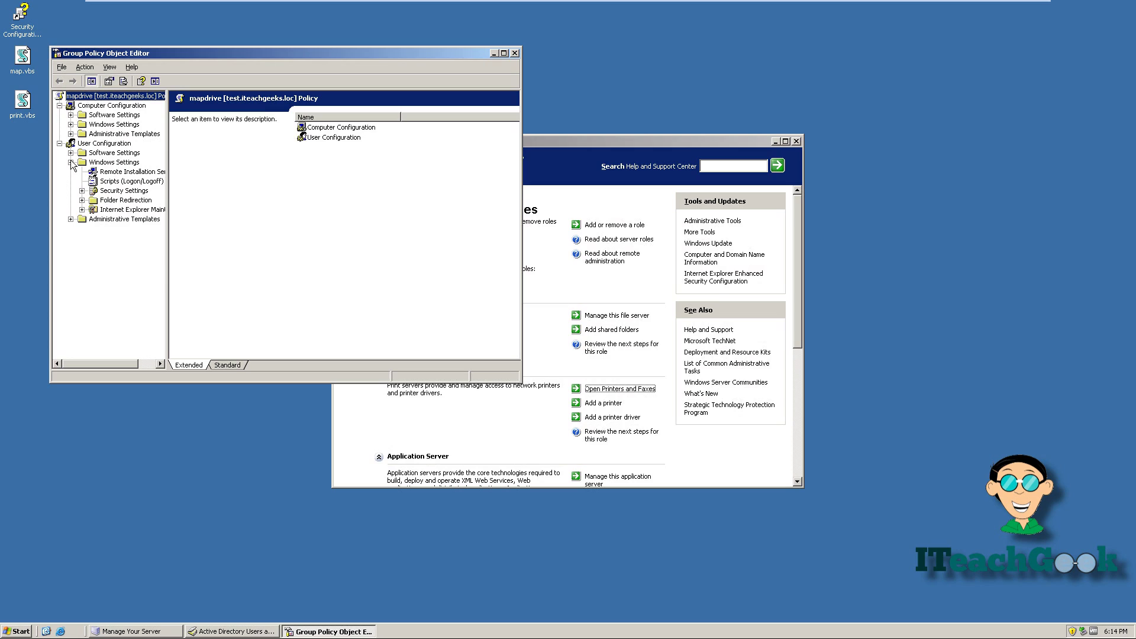
right_click(102, 182)
left_click(118, 181)
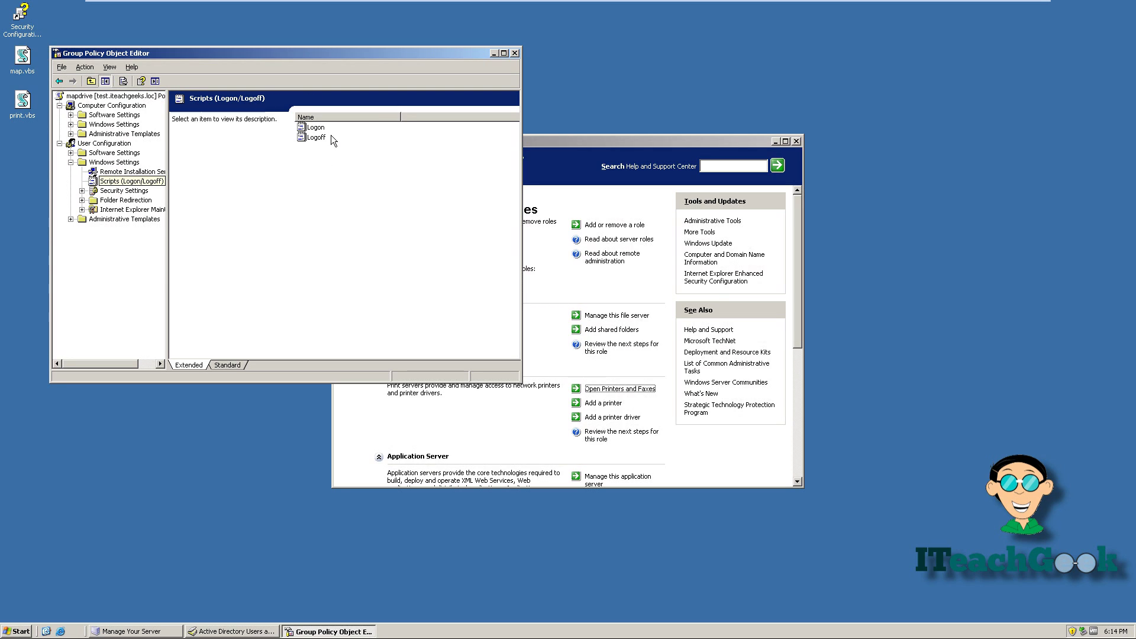
double_click(316, 129)
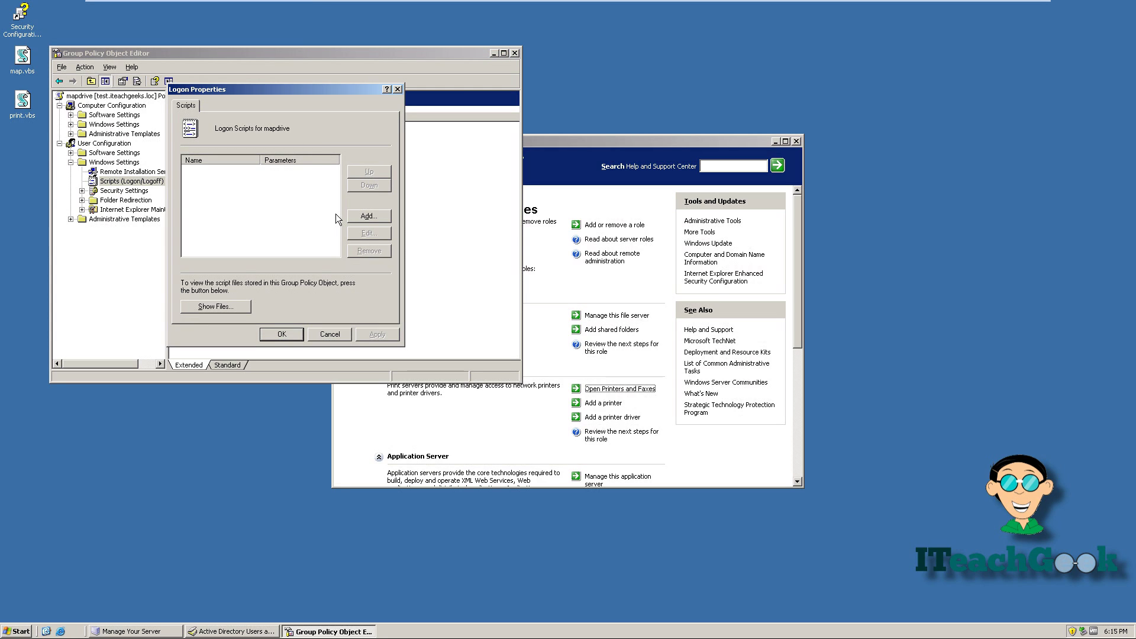
Add map.vbs, copied into the Logon scripts folder, as the logon script, apply, and close the editor
left_click(363, 215)
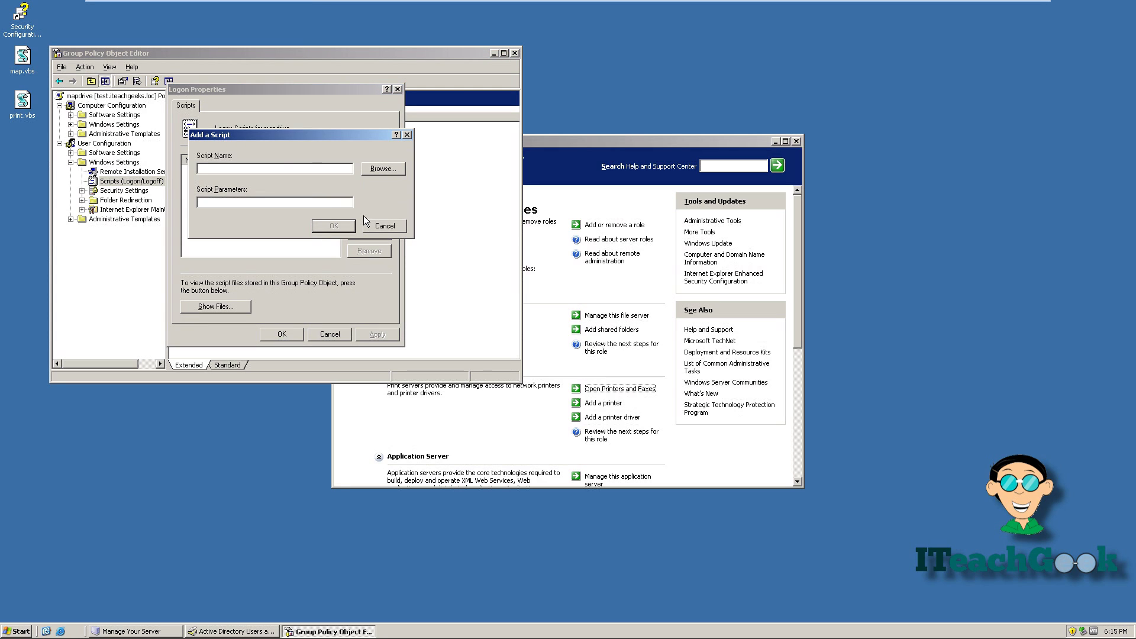
left_click(381, 169)
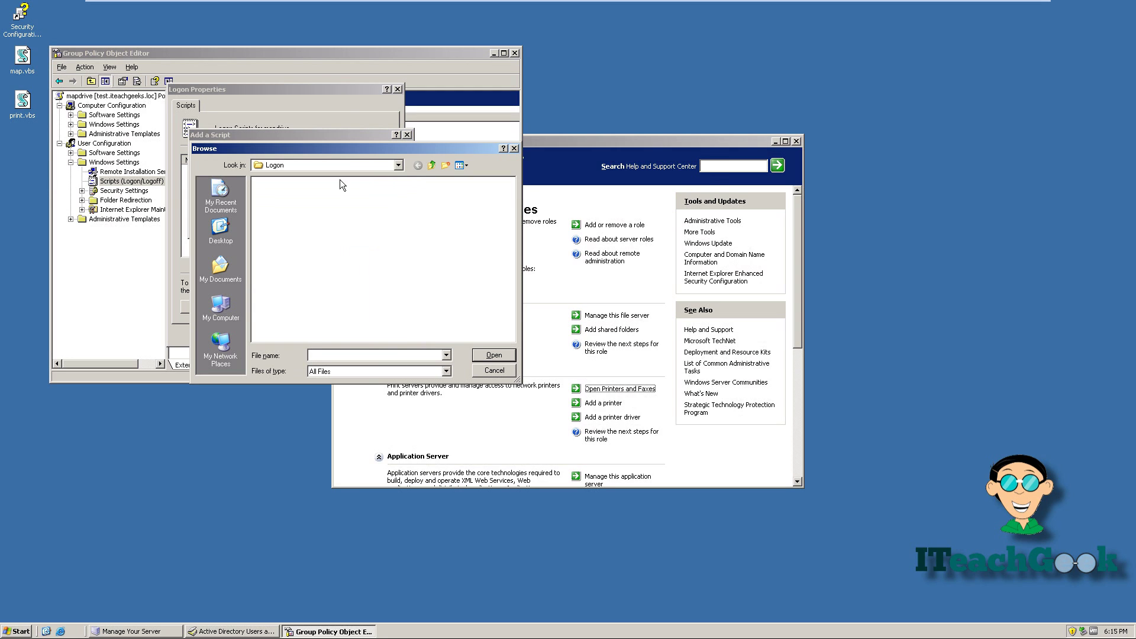
left_click(19, 61)
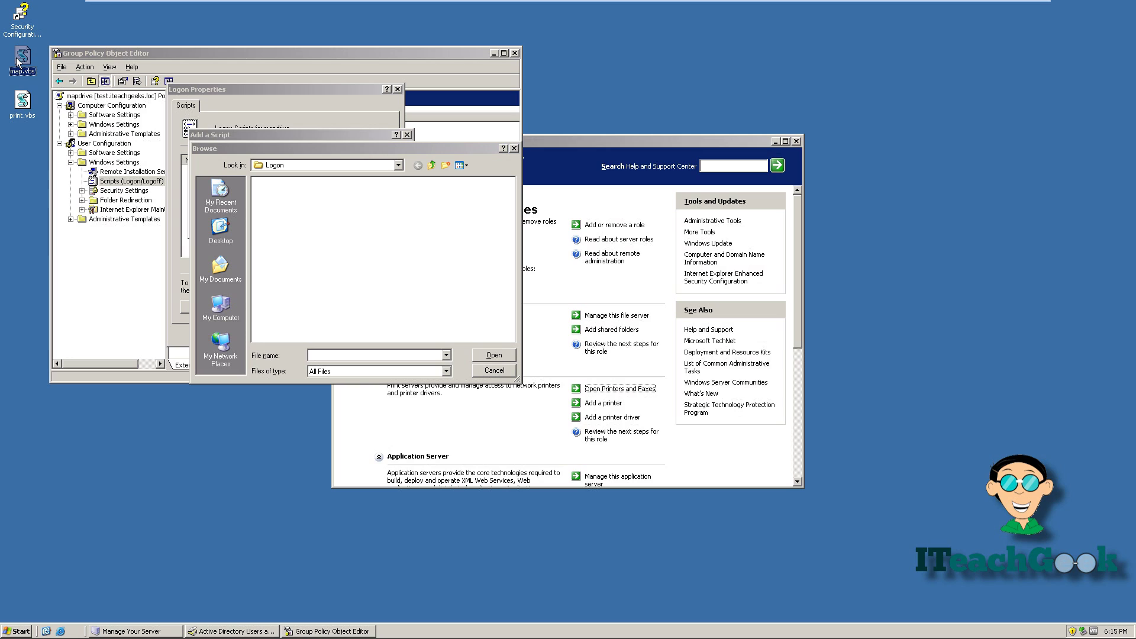
left_click_drag(18, 61, 314, 226)
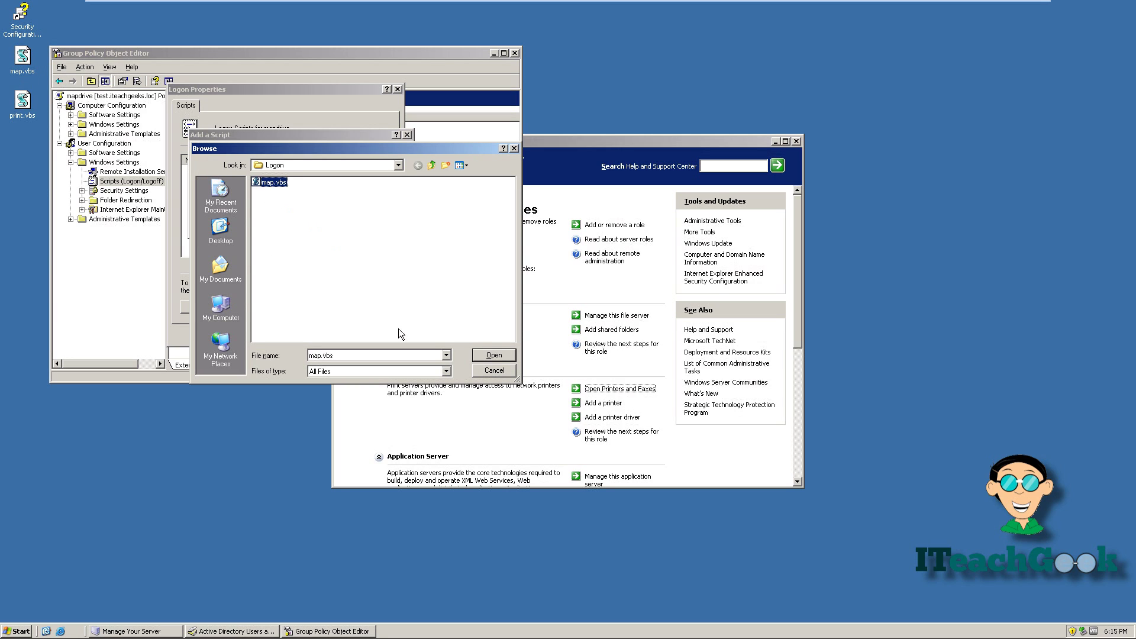
left_click(492, 355)
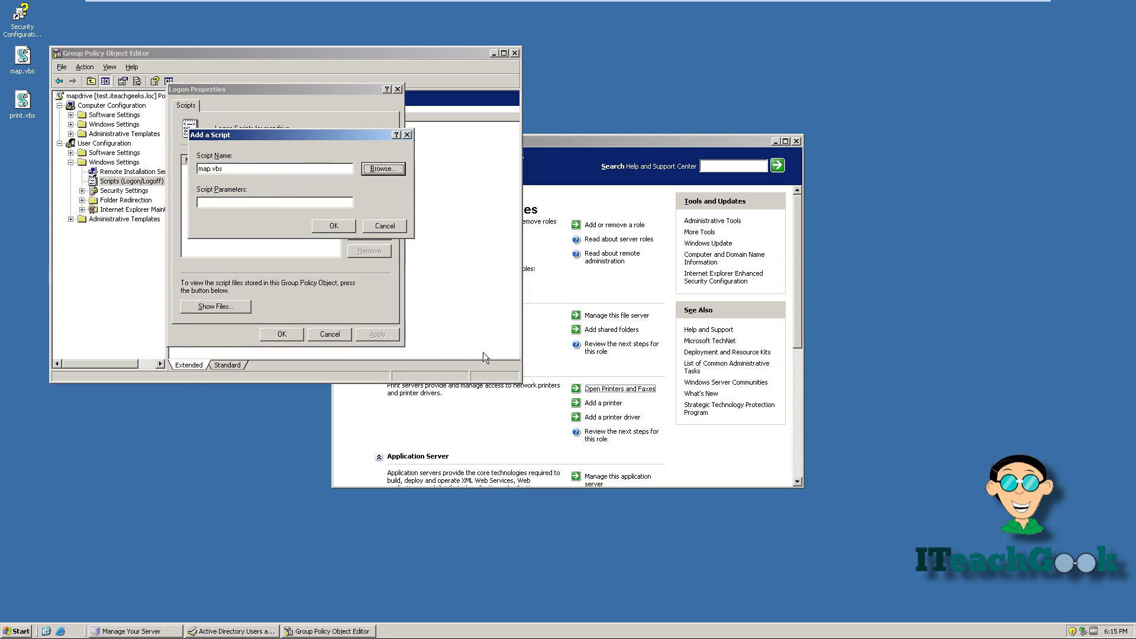
left_click(336, 230)
left_click(392, 338)
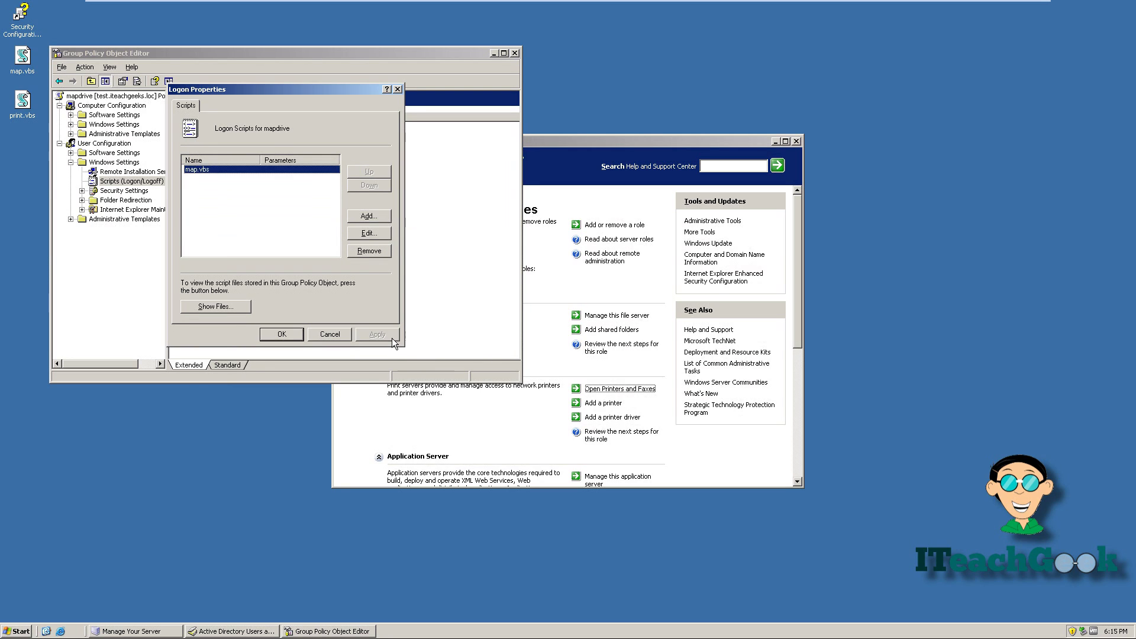
left_click(289, 336)
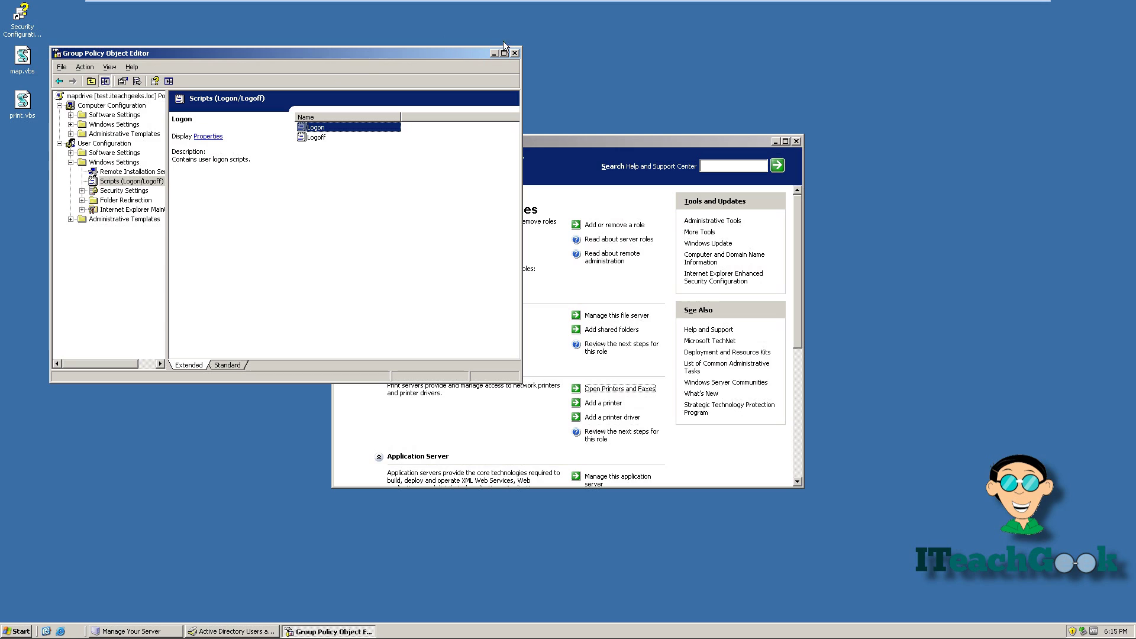
left_click(514, 53)
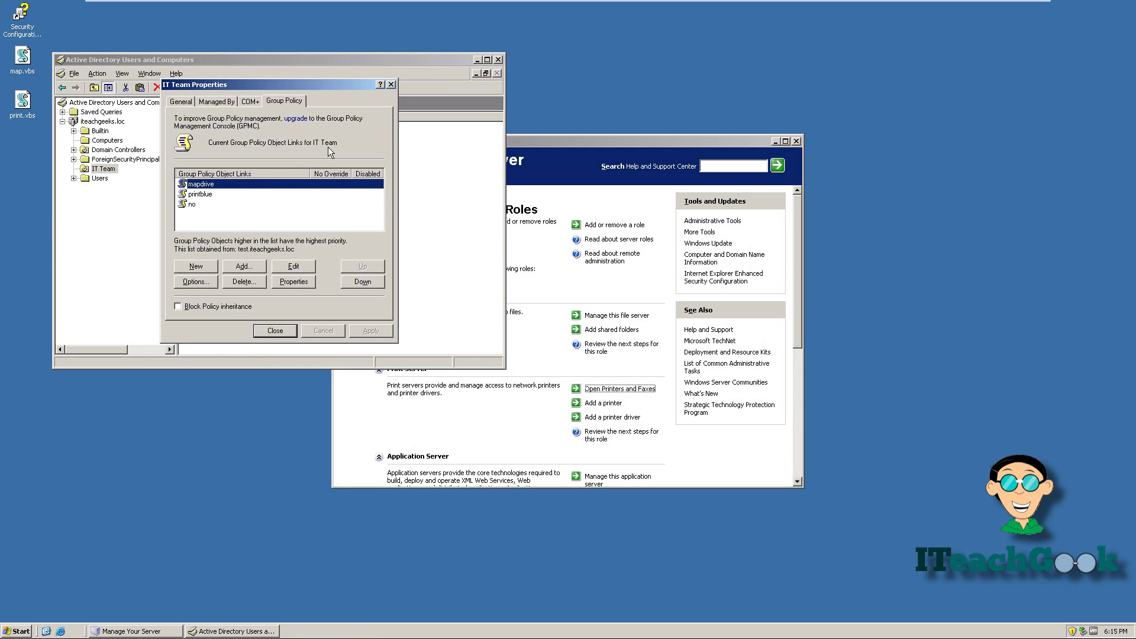
Edit printblue and add print.vbs, copied into its Logon scripts folder, as the user logon script
double_click(198, 193)
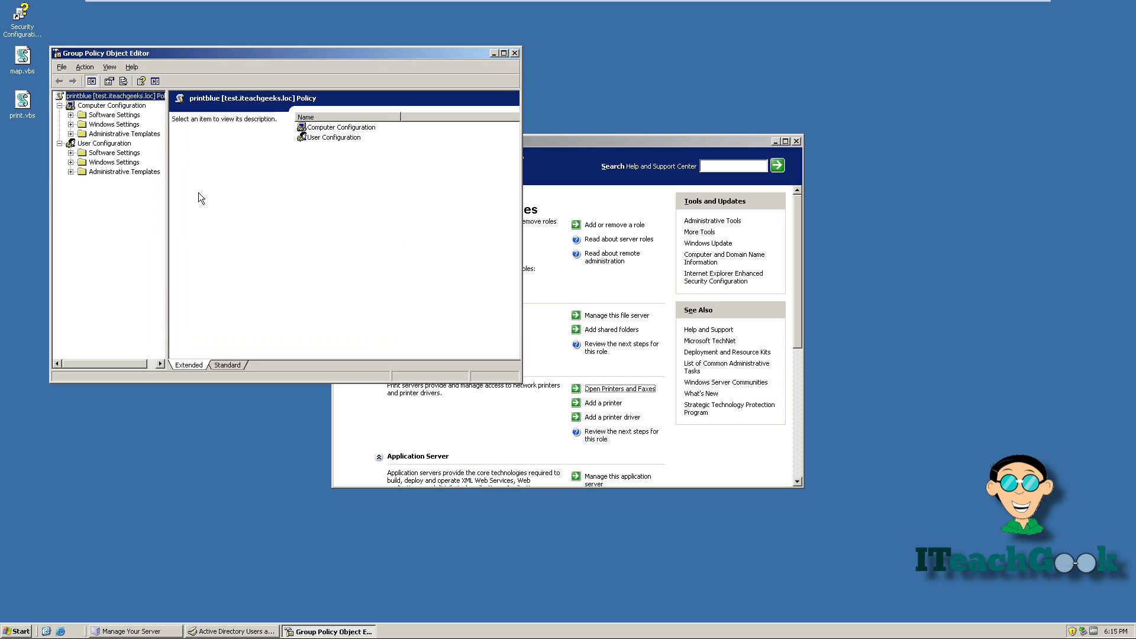
left_click(71, 162)
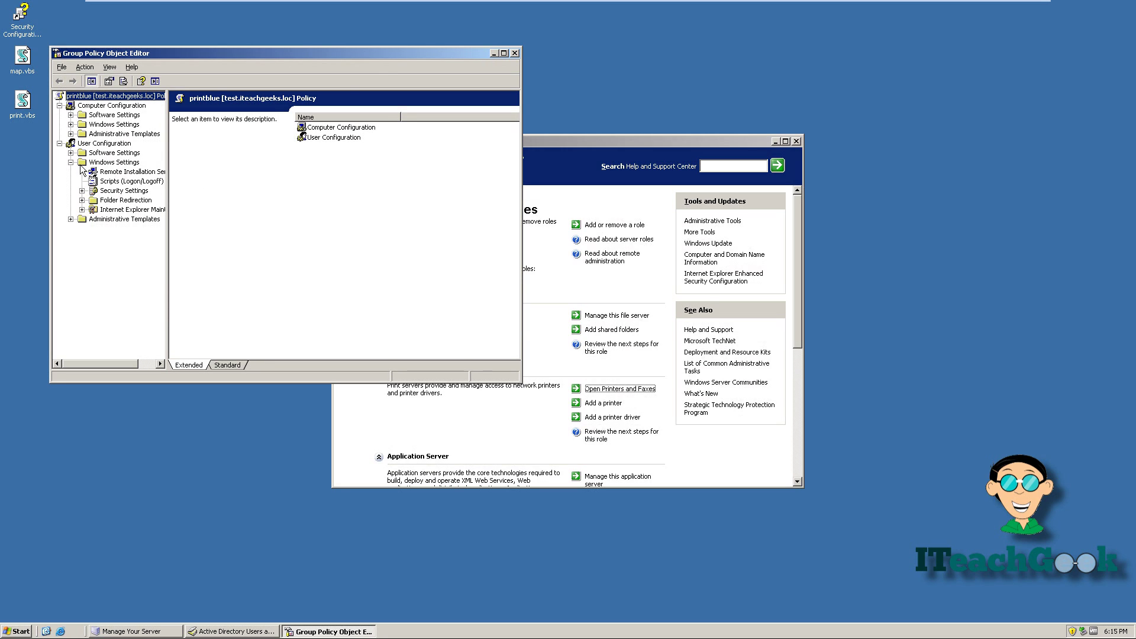
left_click(107, 183)
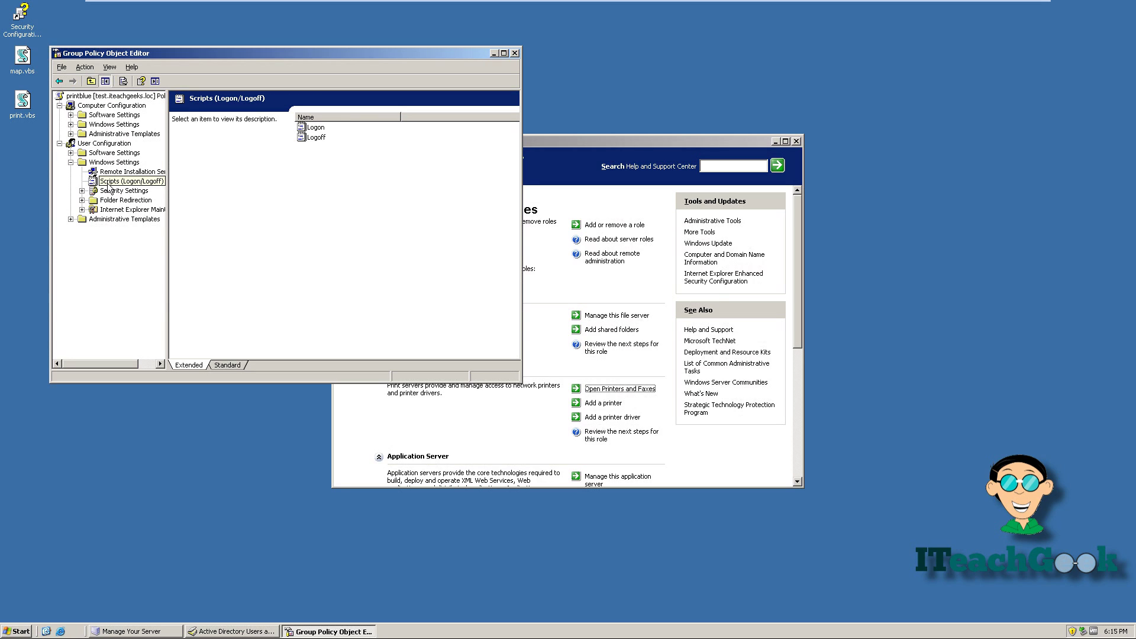
double_click(315, 128)
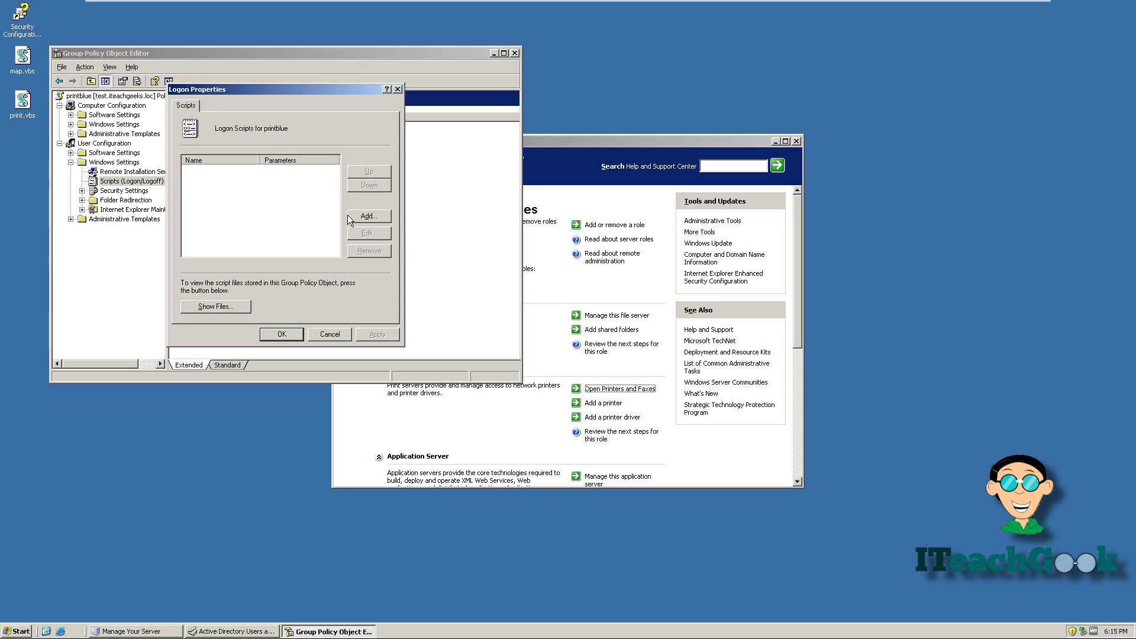
left_click(350, 216)
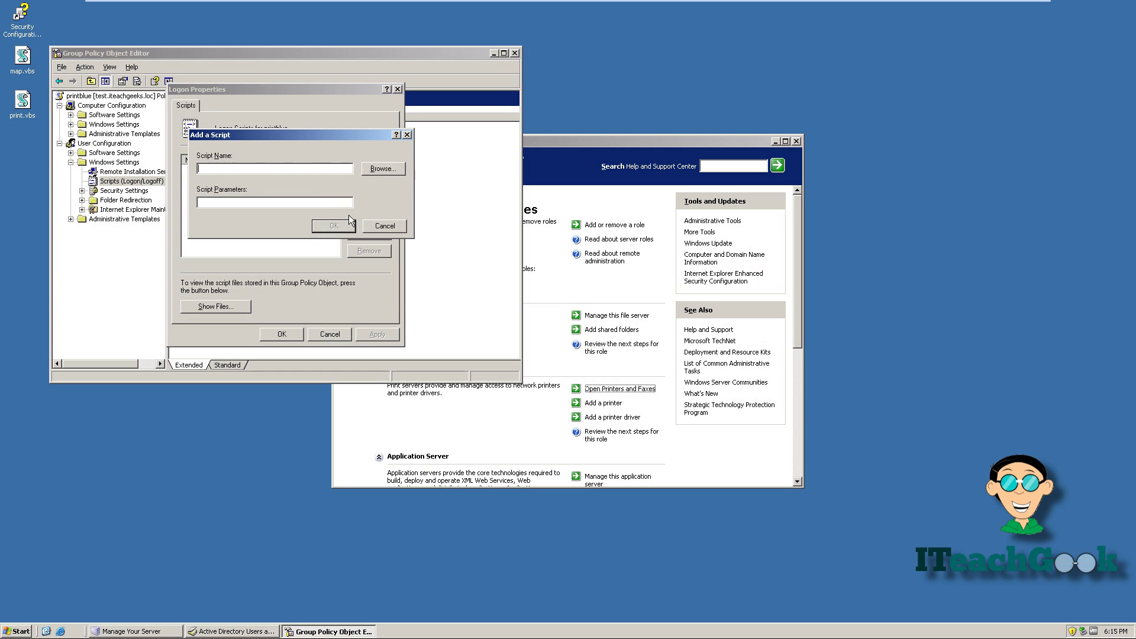
left_click(385, 173)
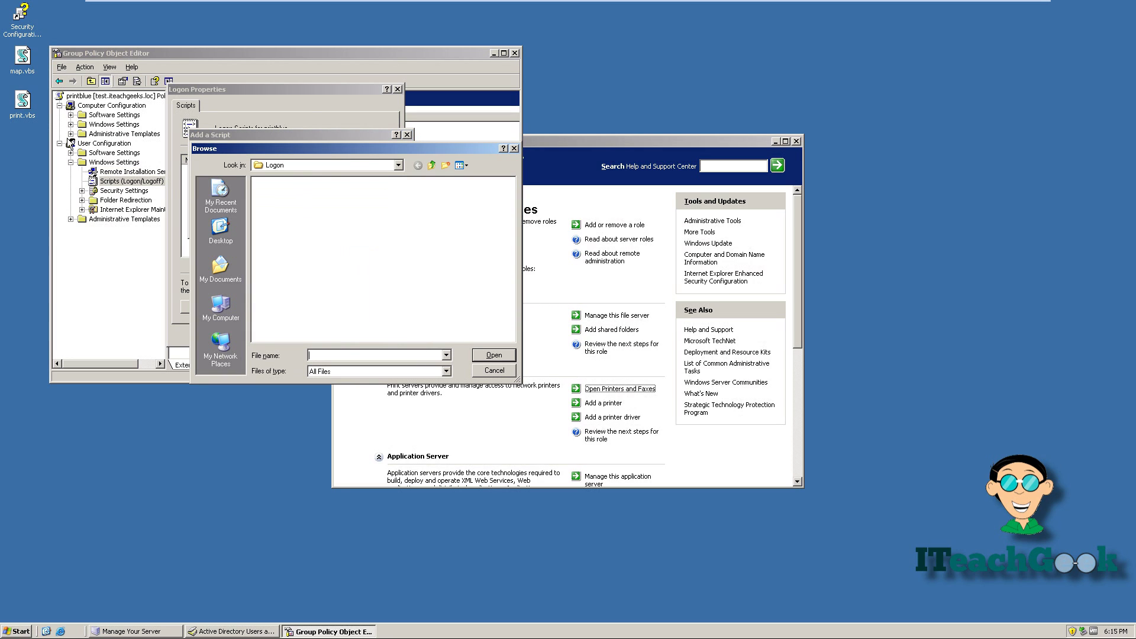
left_click_drag(28, 109, 353, 275)
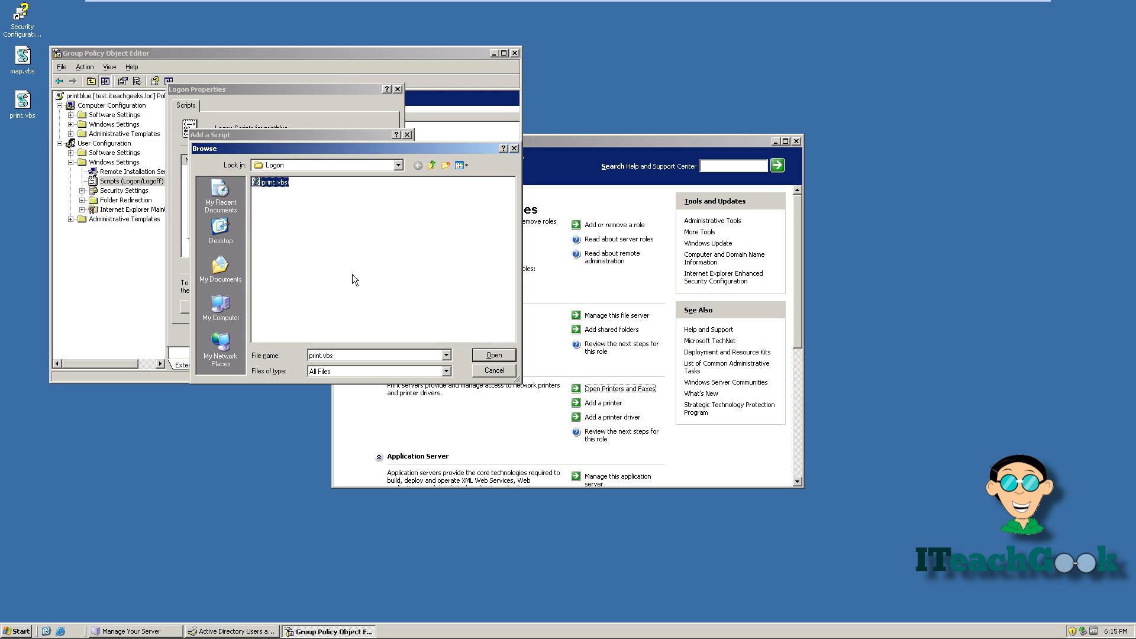
left_click(480, 351)
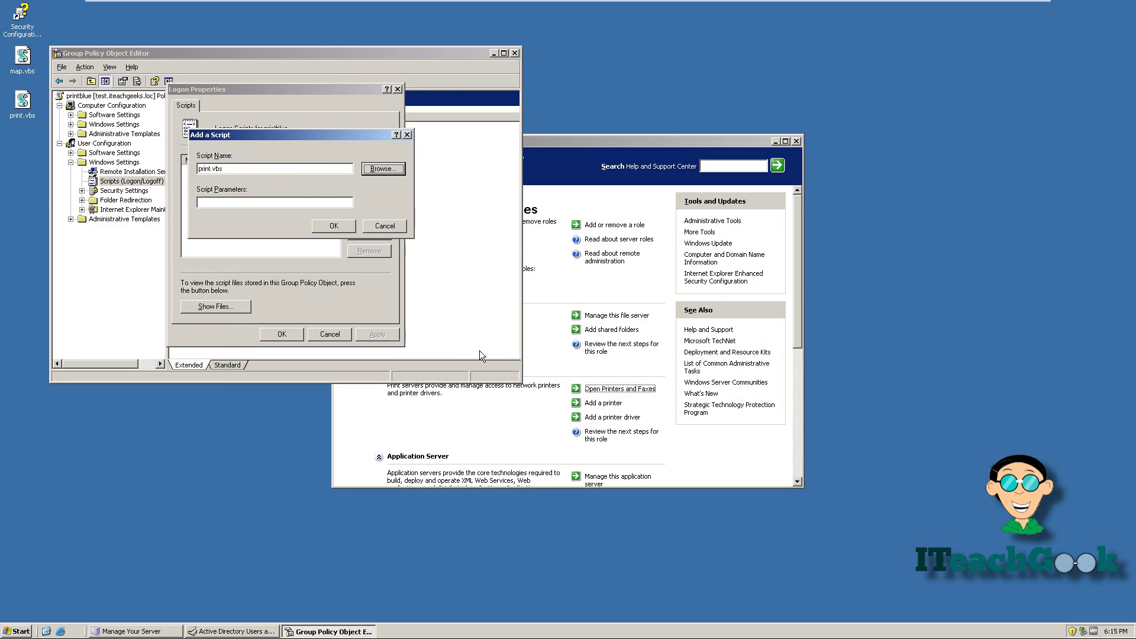
left_click(326, 222)
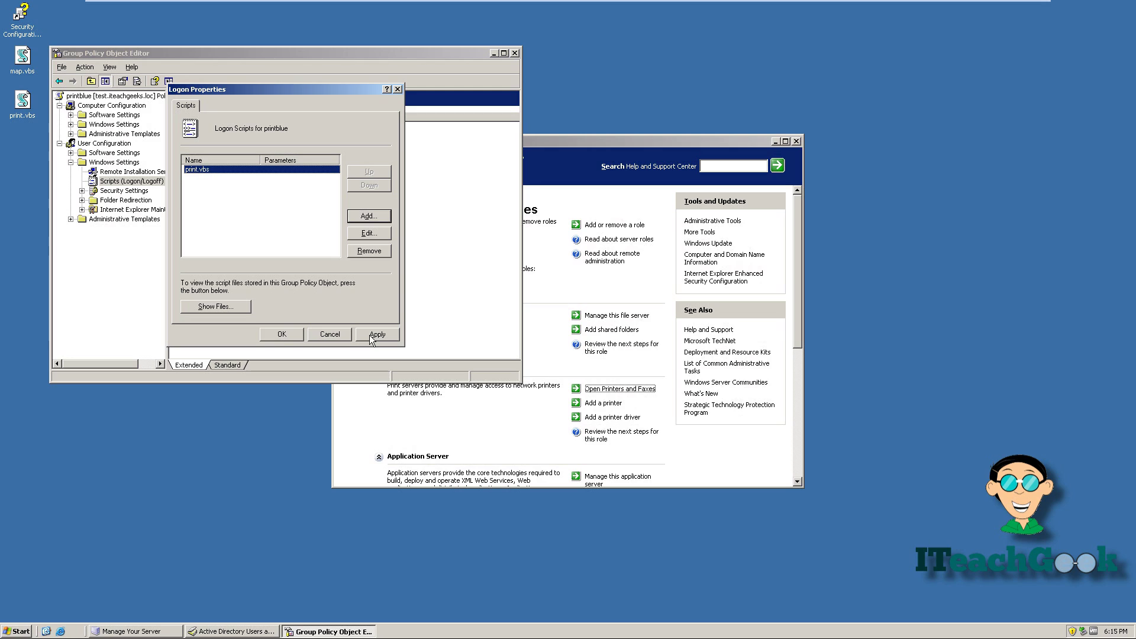
left_click(284, 335)
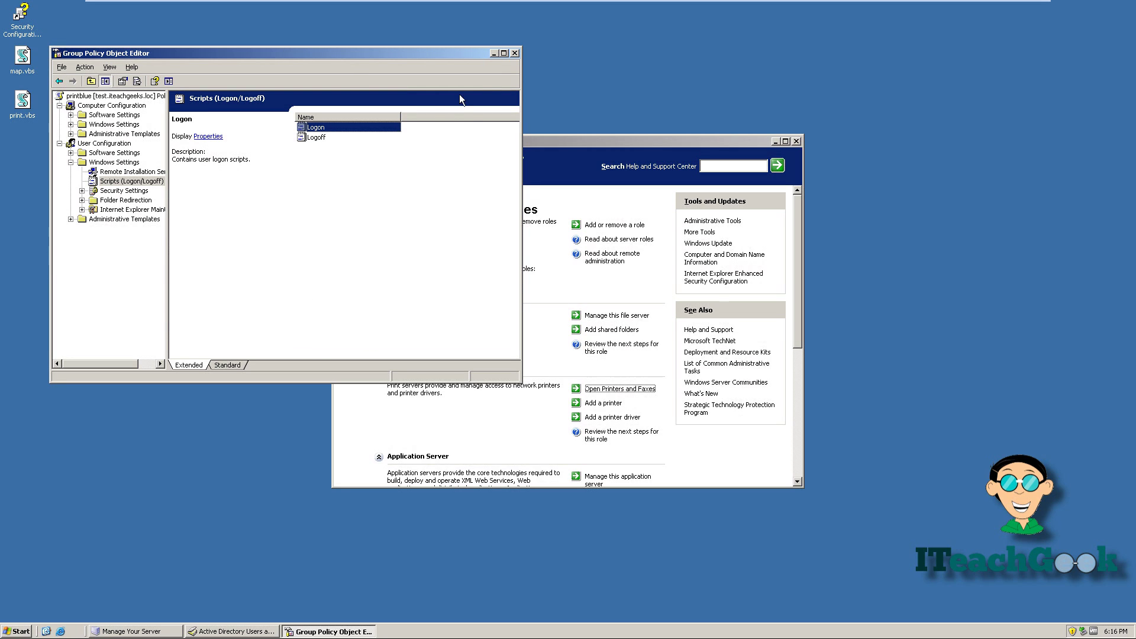
Open the no policy at User Configuration > Administrative Templates > Start Menu and Taskbar
left_click(514, 53)
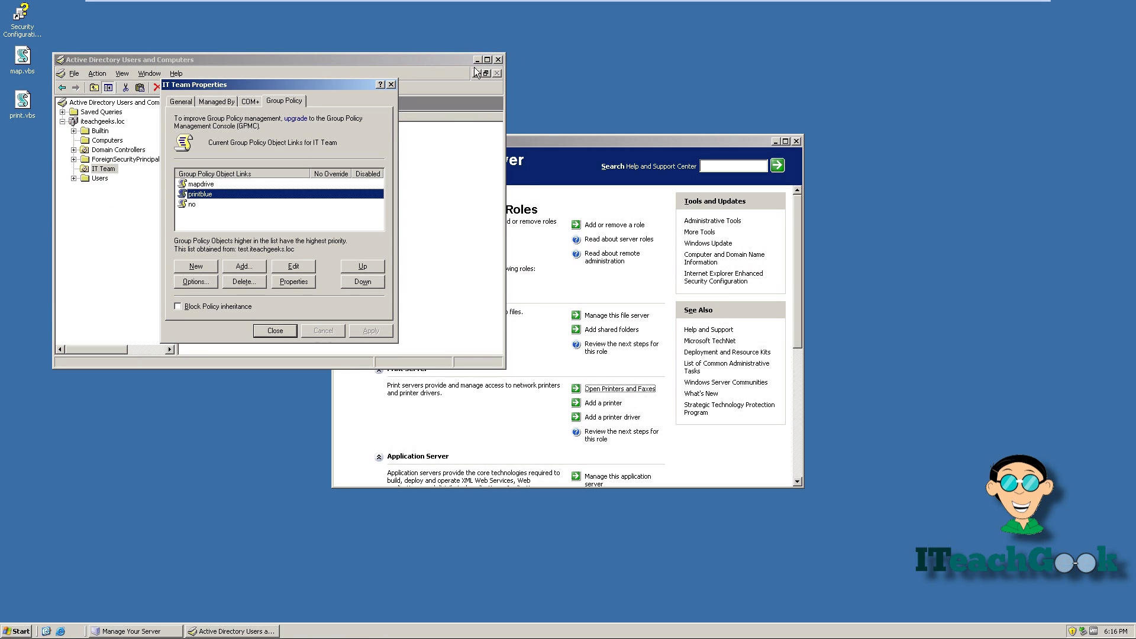
left_click(183, 204)
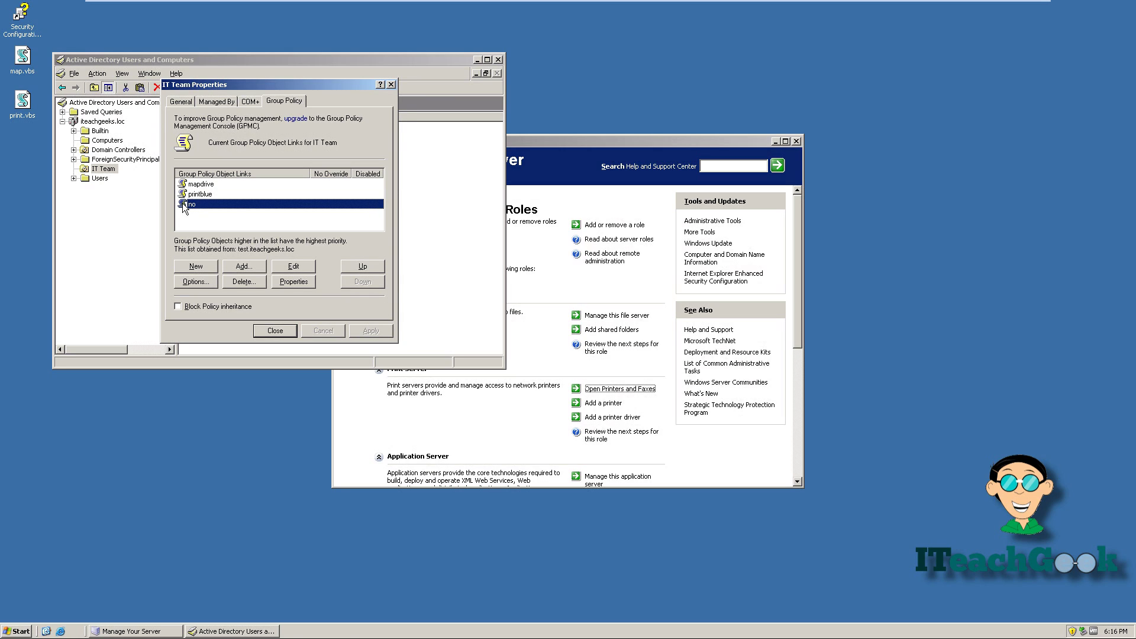
double_click(182, 203)
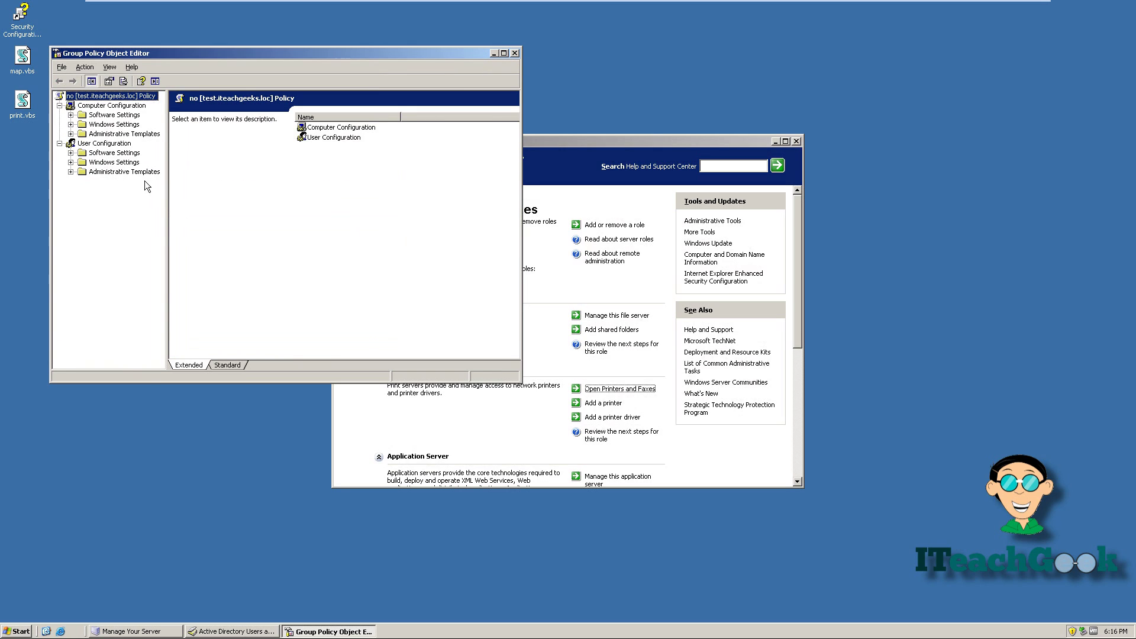
left_click(114, 162)
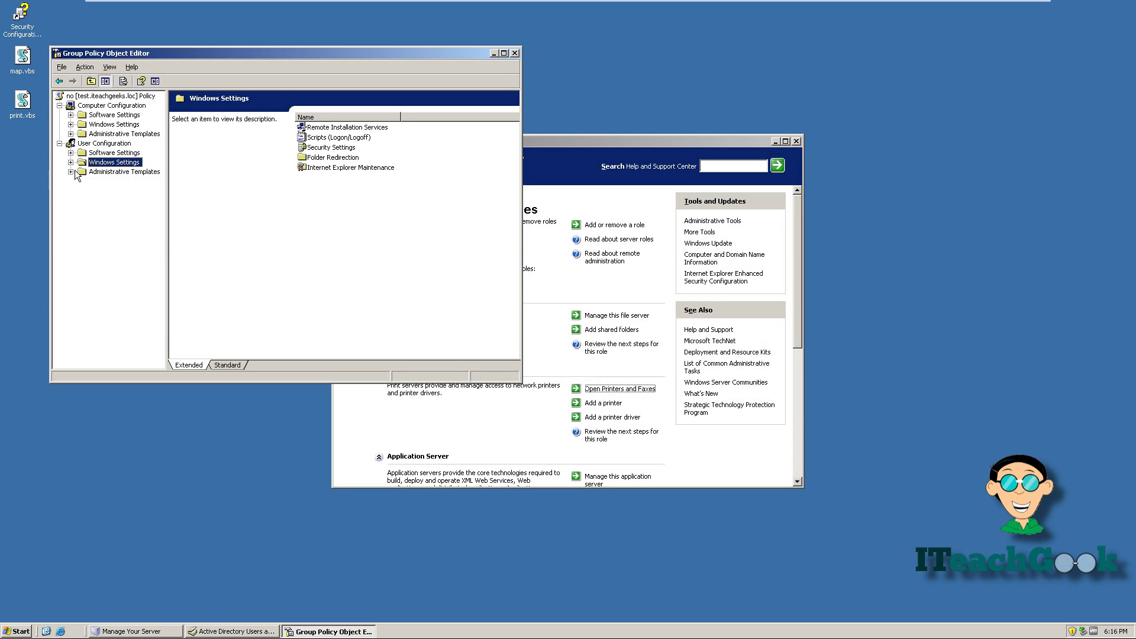
left_click(71, 172)
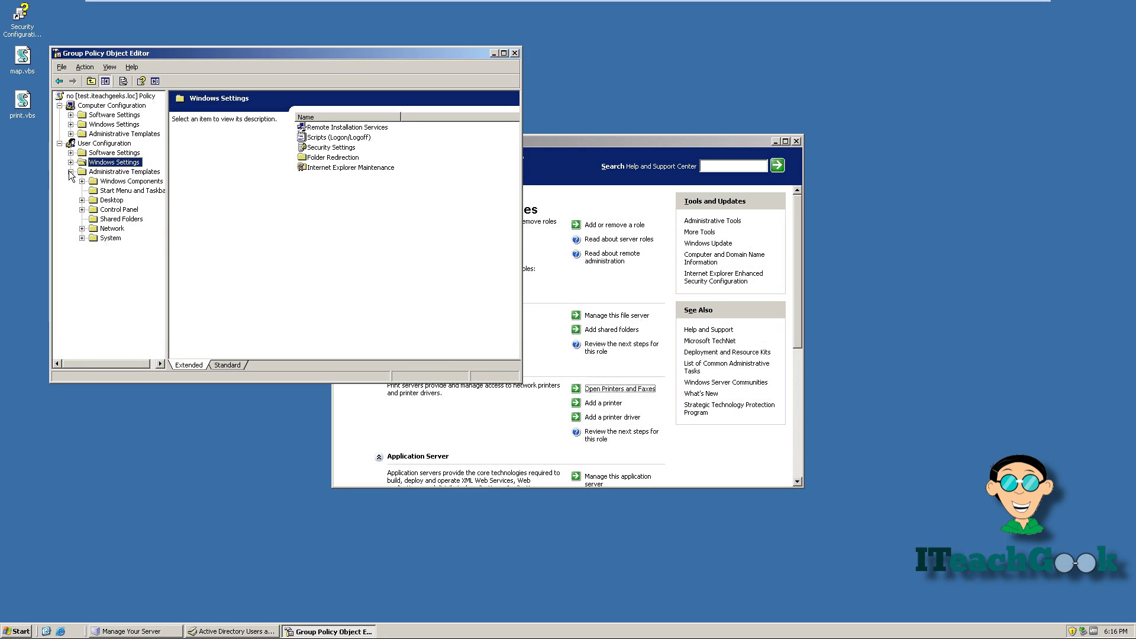
left_click(103, 193)
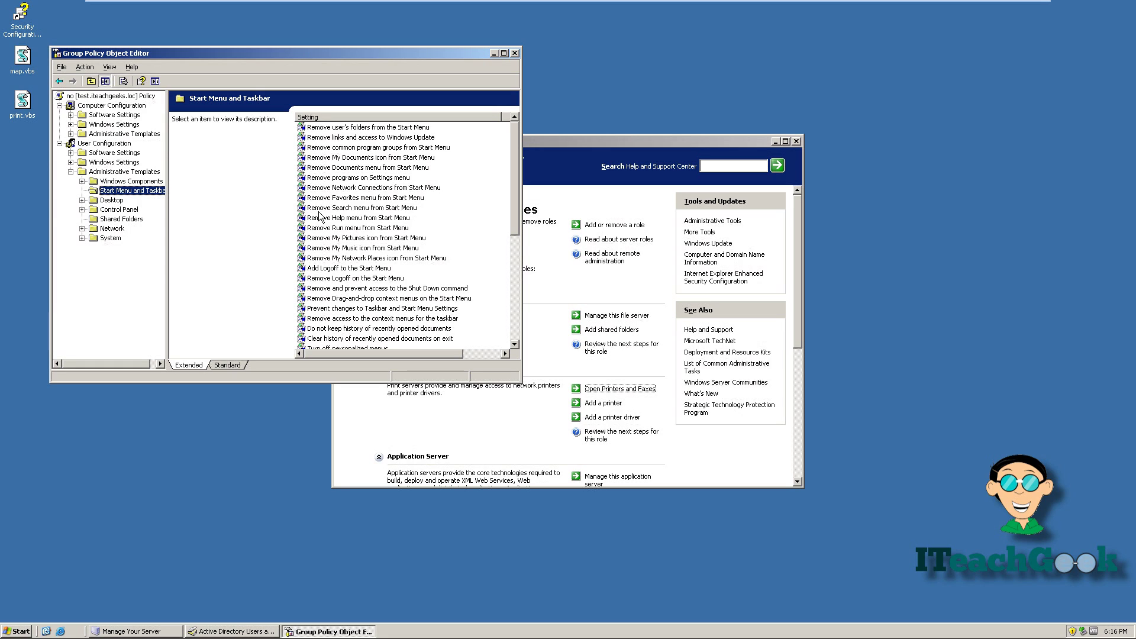
left_click(354, 159)
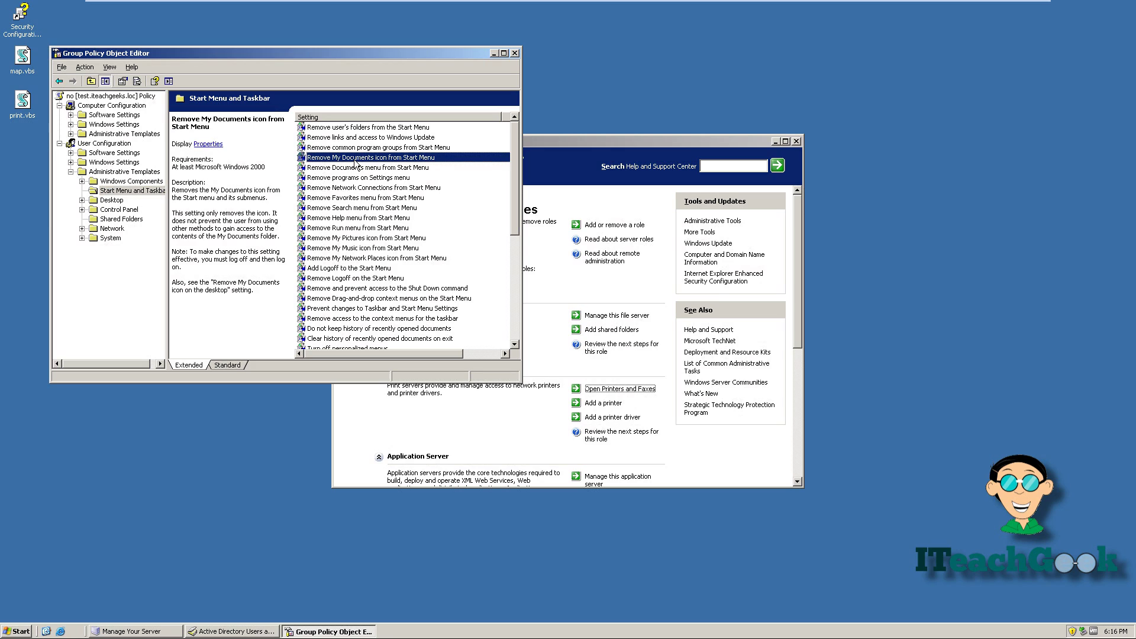
Enable the Remove My Documents icon from Start Menu policy
double_click(355, 160)
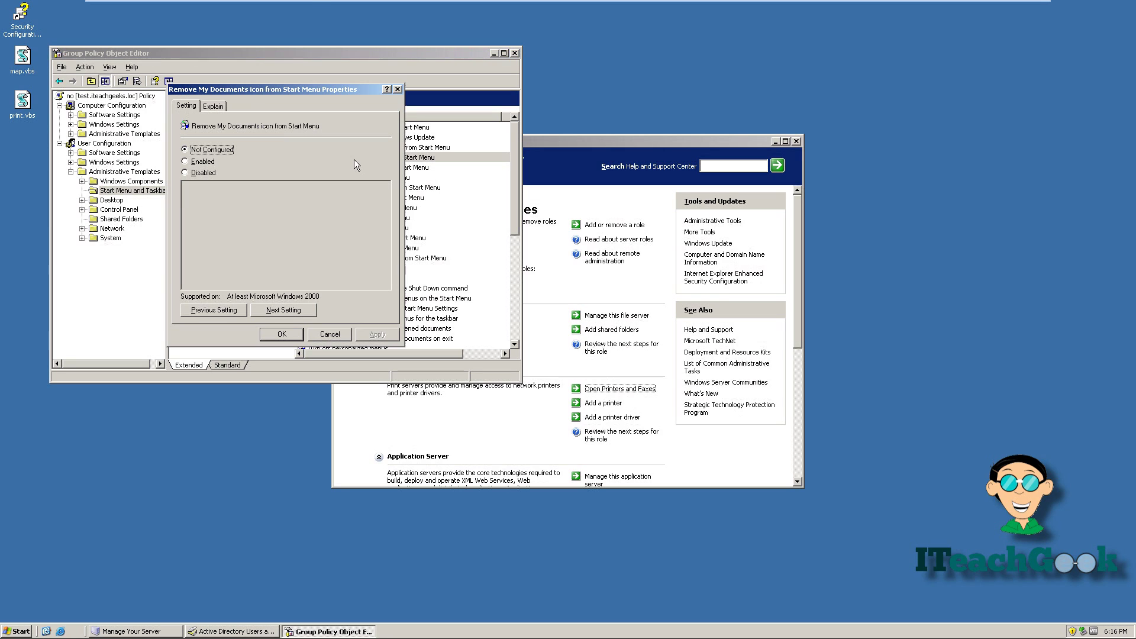
left_click(184, 162)
left_click(281, 334)
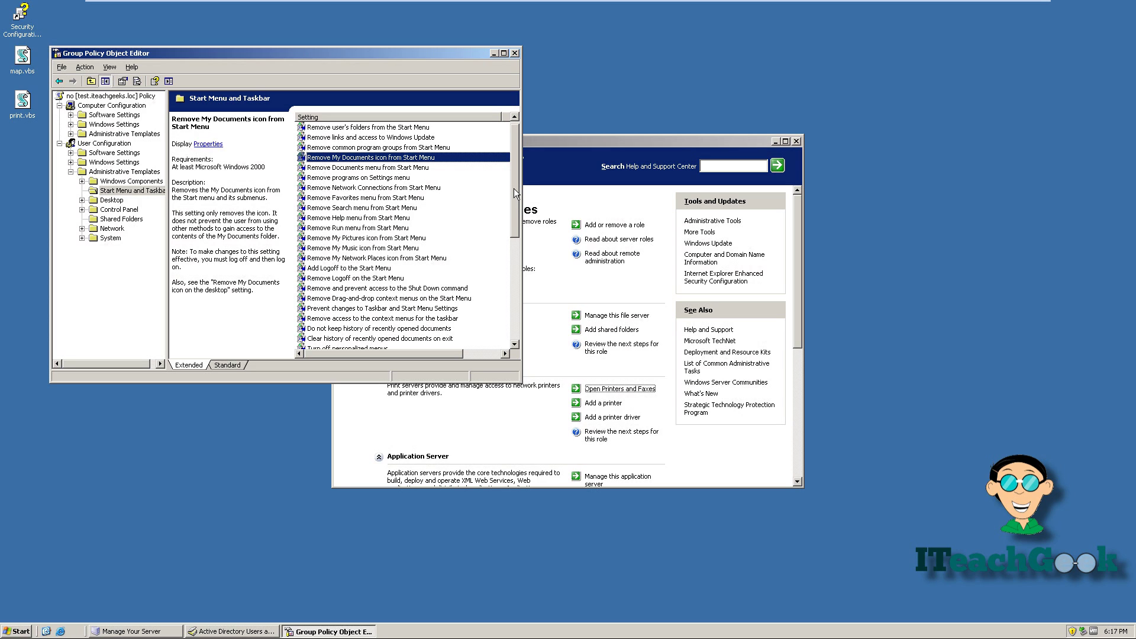
Enable the Remove All Programs list policy and close the editor
left_click_drag(514, 188, 516, 250)
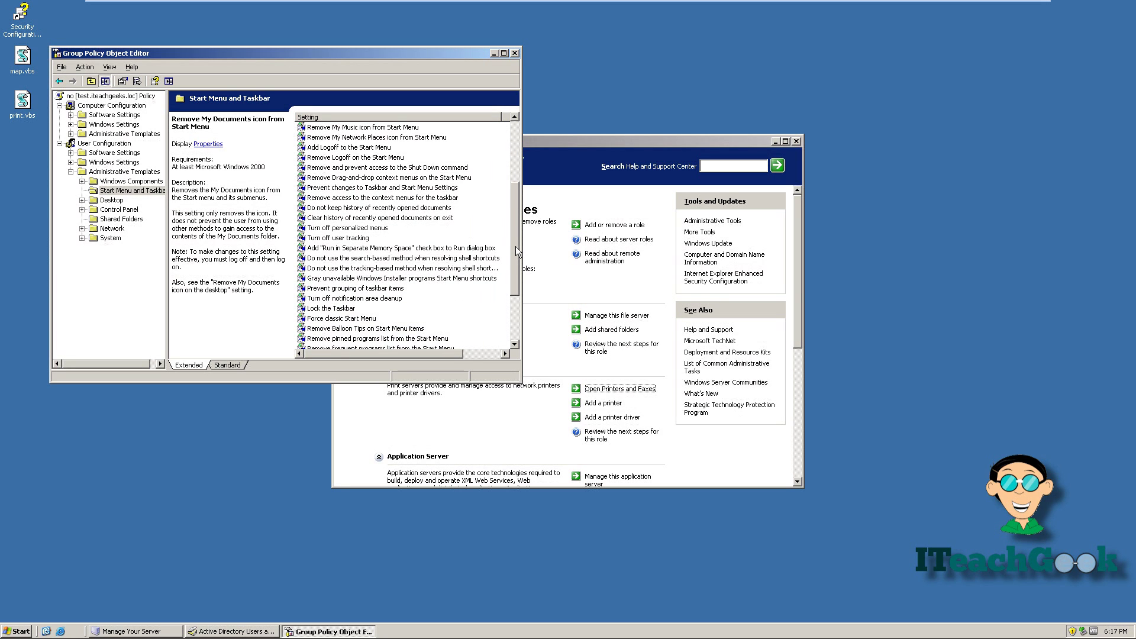
left_click_drag(516, 246, 516, 264)
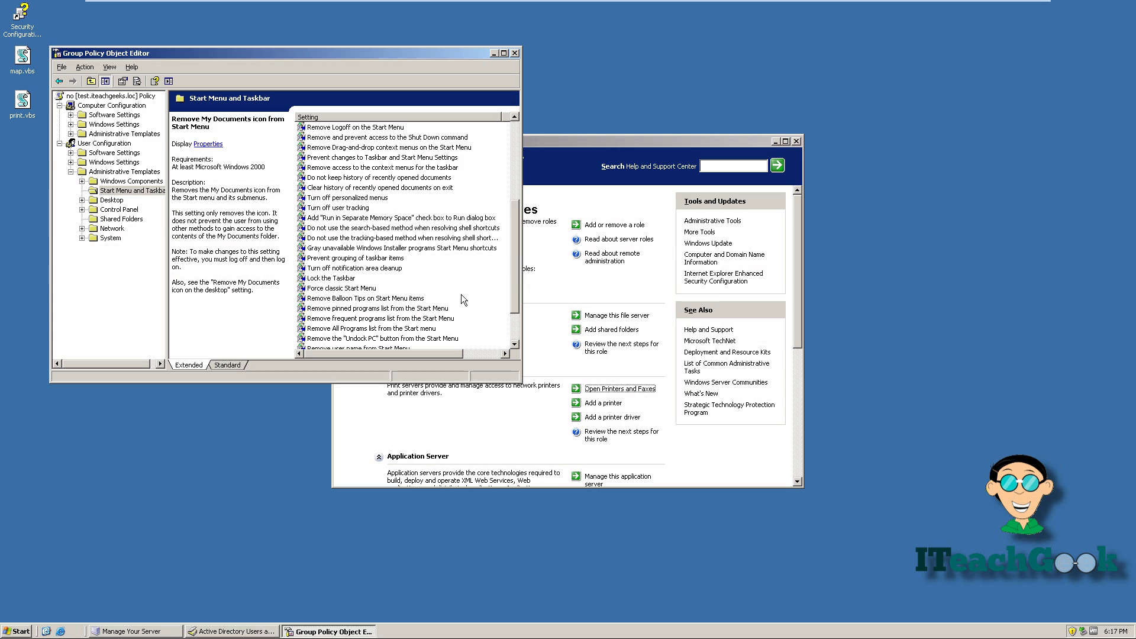
left_click(406, 330)
double_click(406, 330)
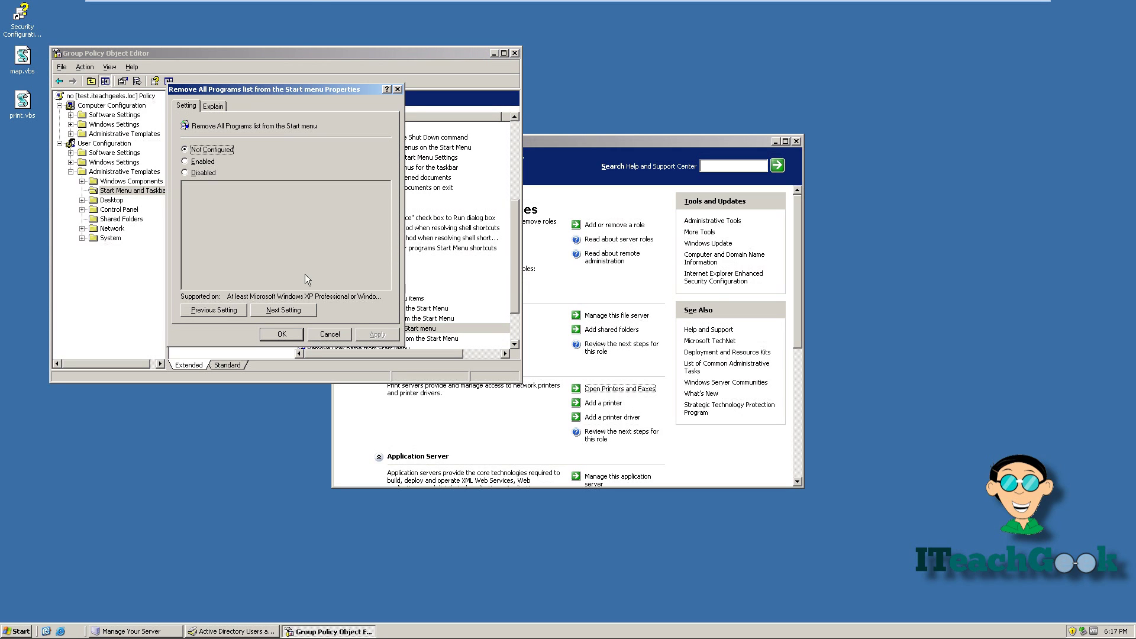
left_click(198, 163)
left_click(290, 335)
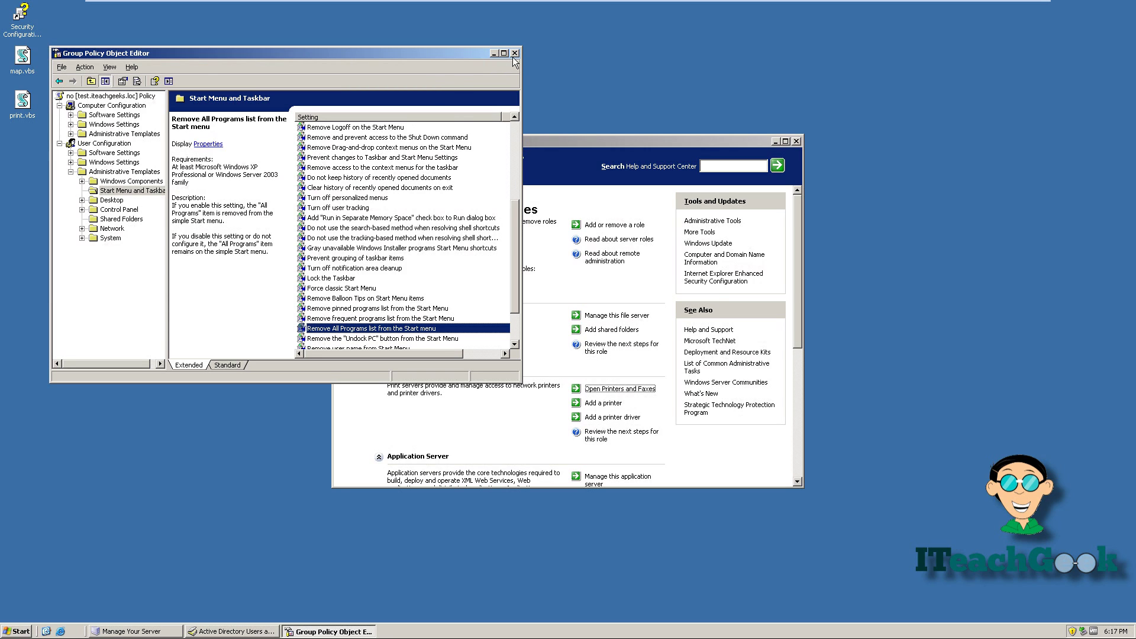
left_click(514, 54)
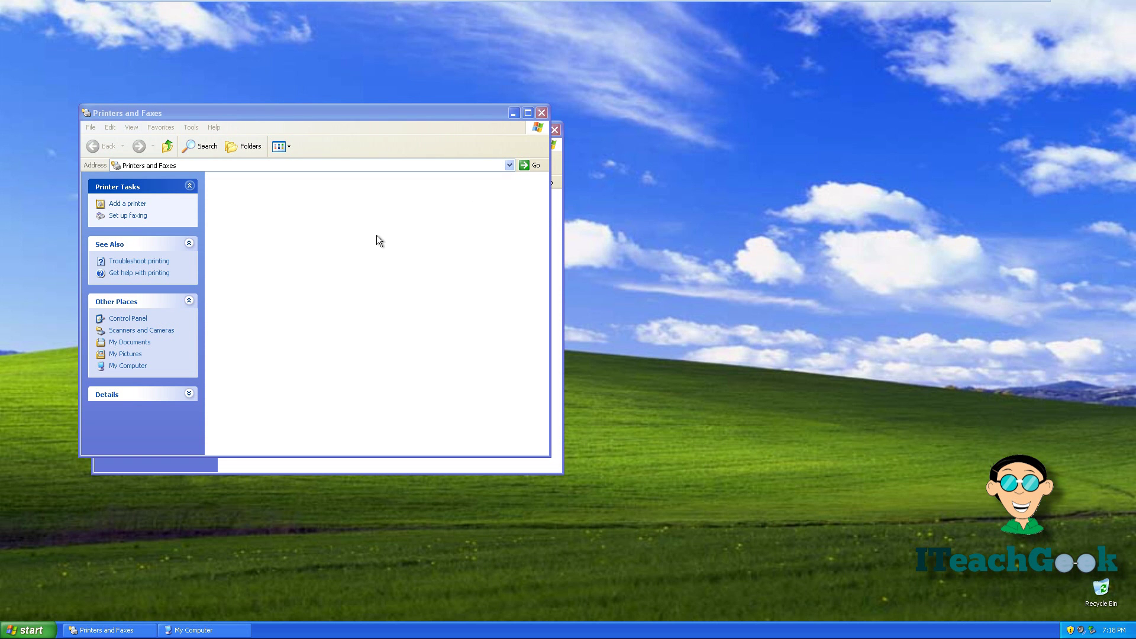
Close Printers and Faxes and My Computer, then log off the Administrator session
left_click(537, 113)
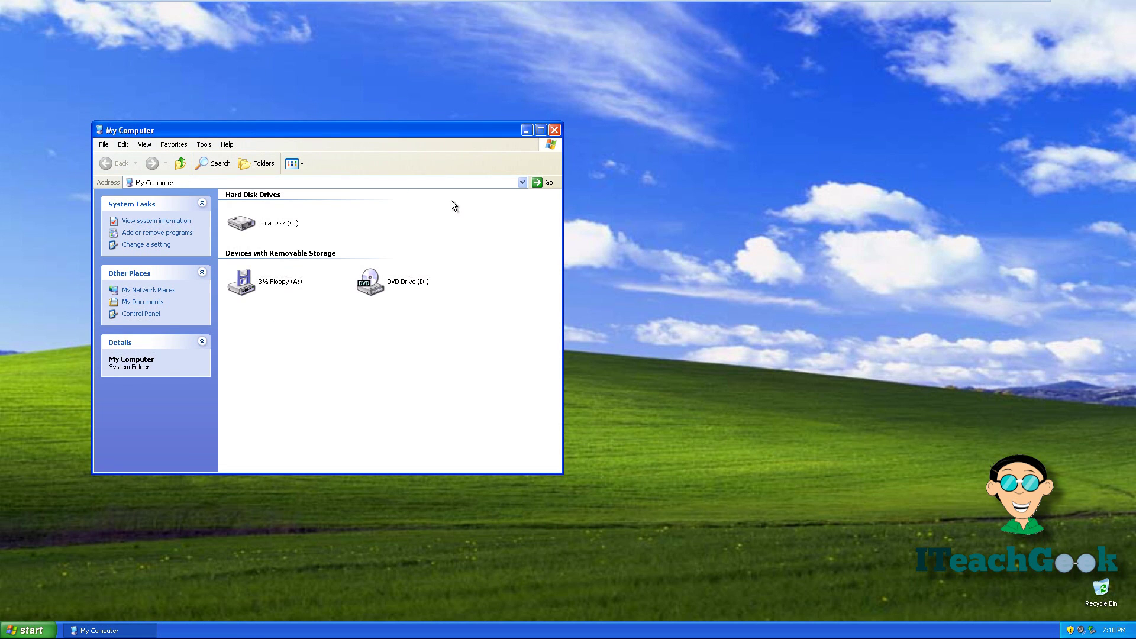
left_click(556, 133)
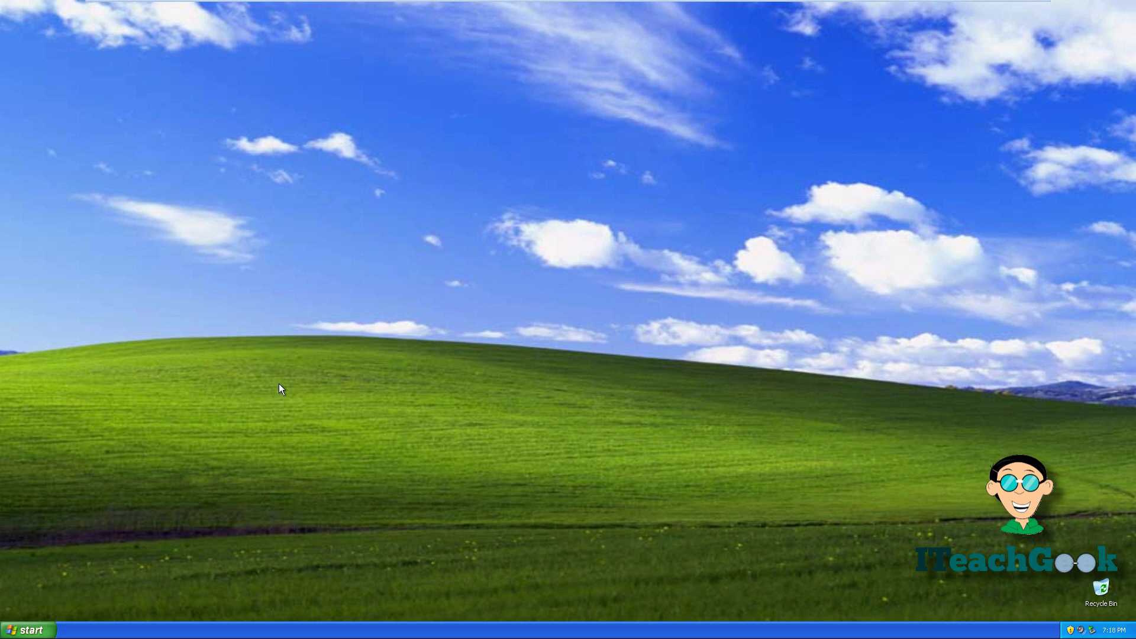
left_click(25, 630)
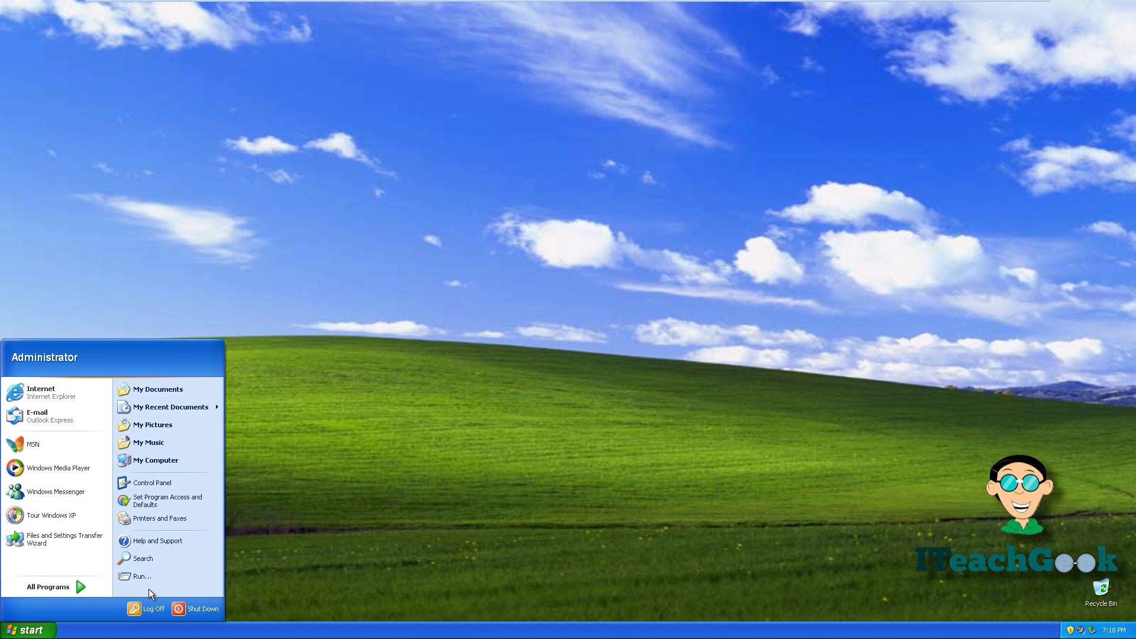
left_click(152, 610)
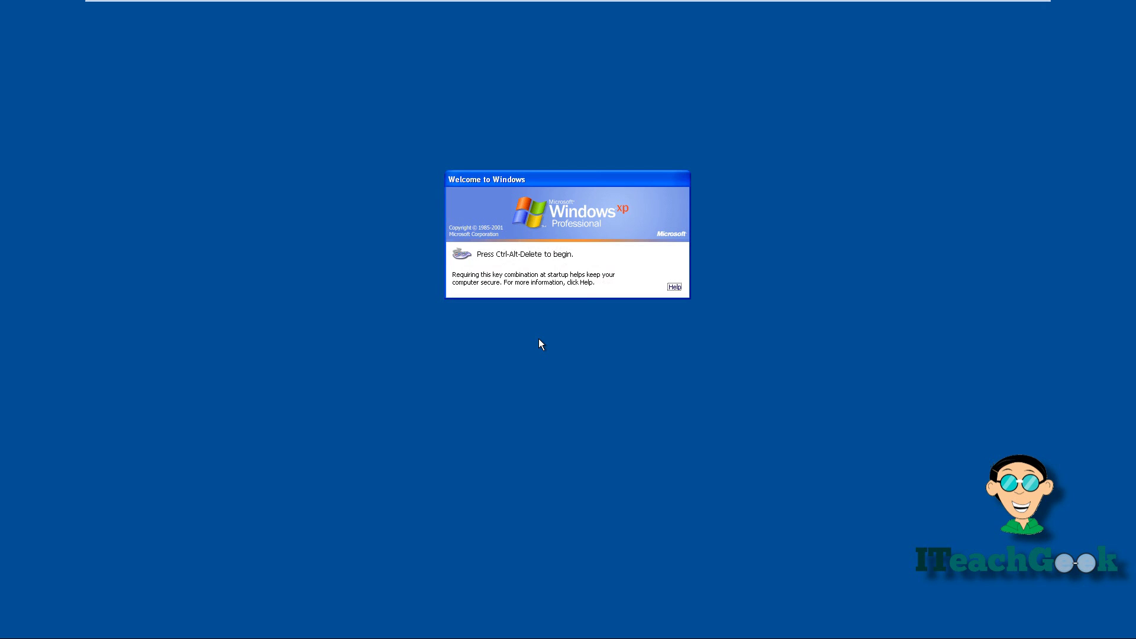
Log on to the ITEACHGEEKS domain as the test user, replacing the user name and entering its password
key("ctrl+alt+Delete")
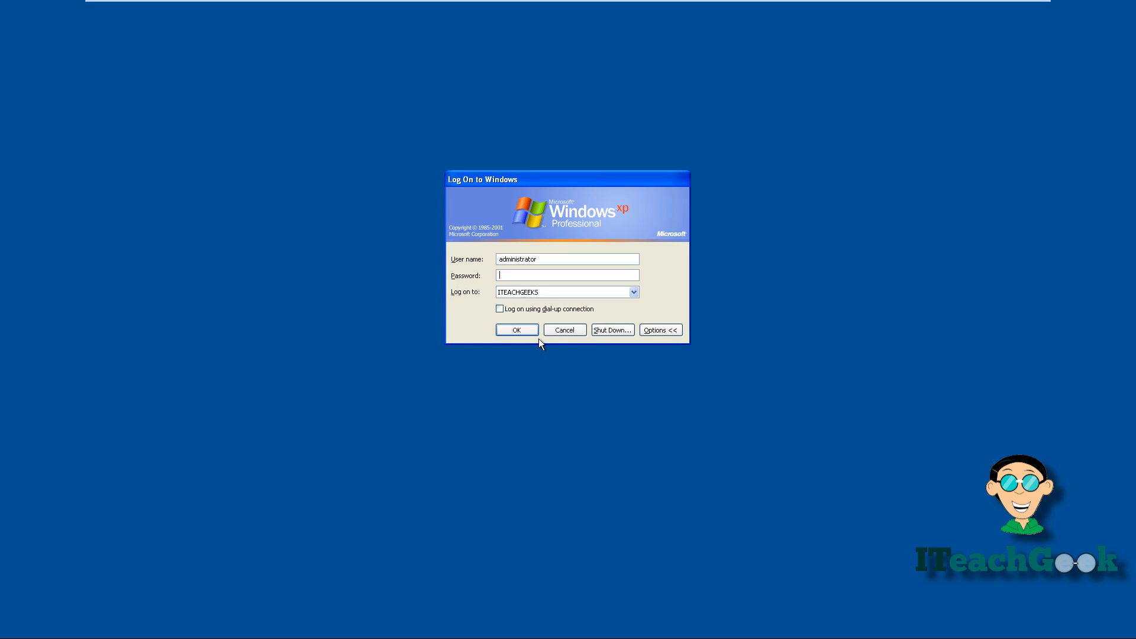
double_click(570, 257)
key("BackSpace")
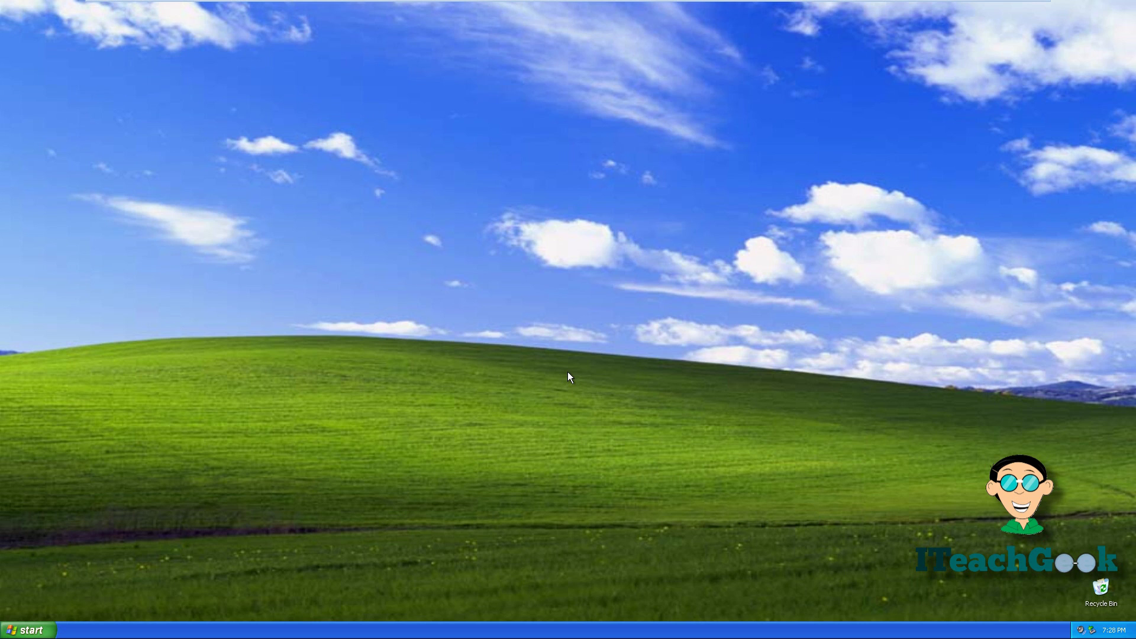
Confirm the blue on test printer in Printers and Faxes and the K: network drive in My Computer
left_click(18, 630)
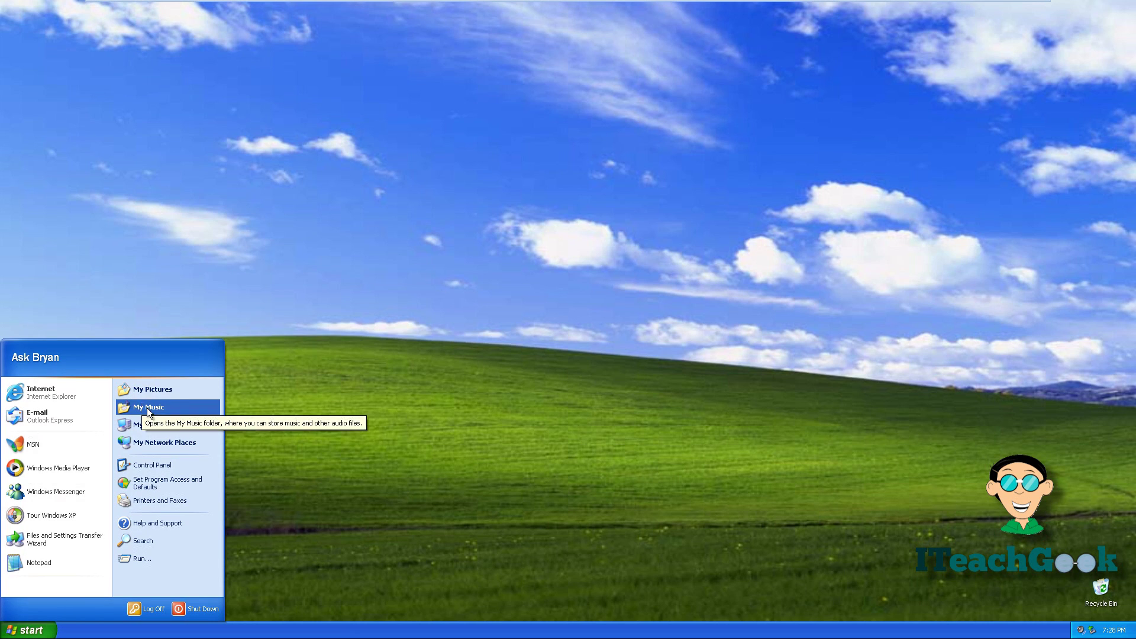
left_click(168, 503)
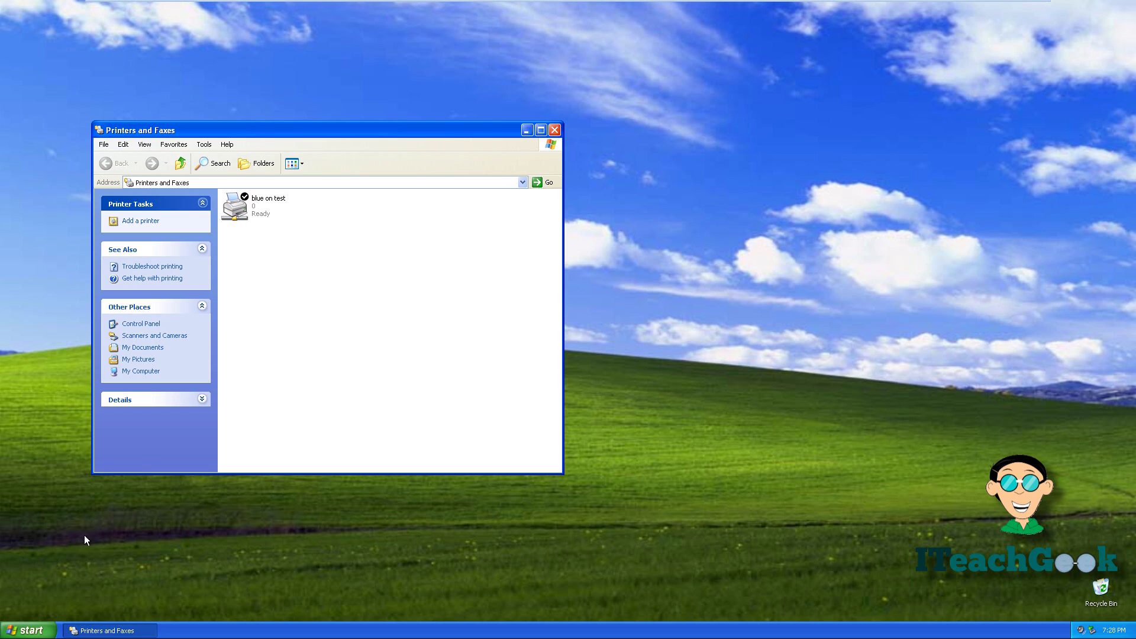
left_click(15, 625)
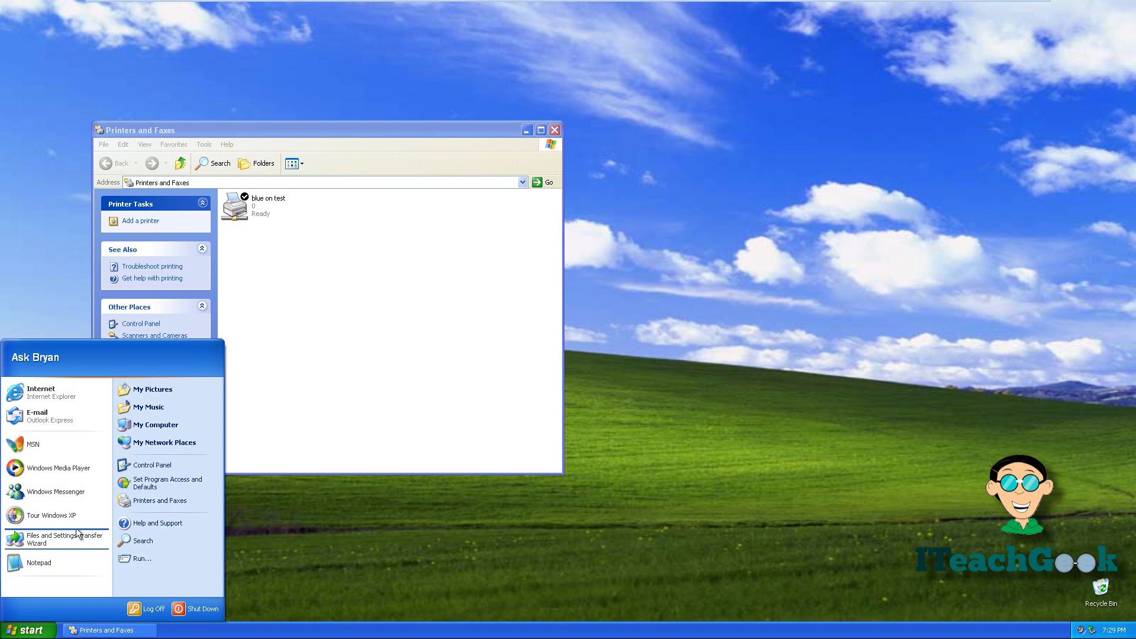
left_click(142, 420)
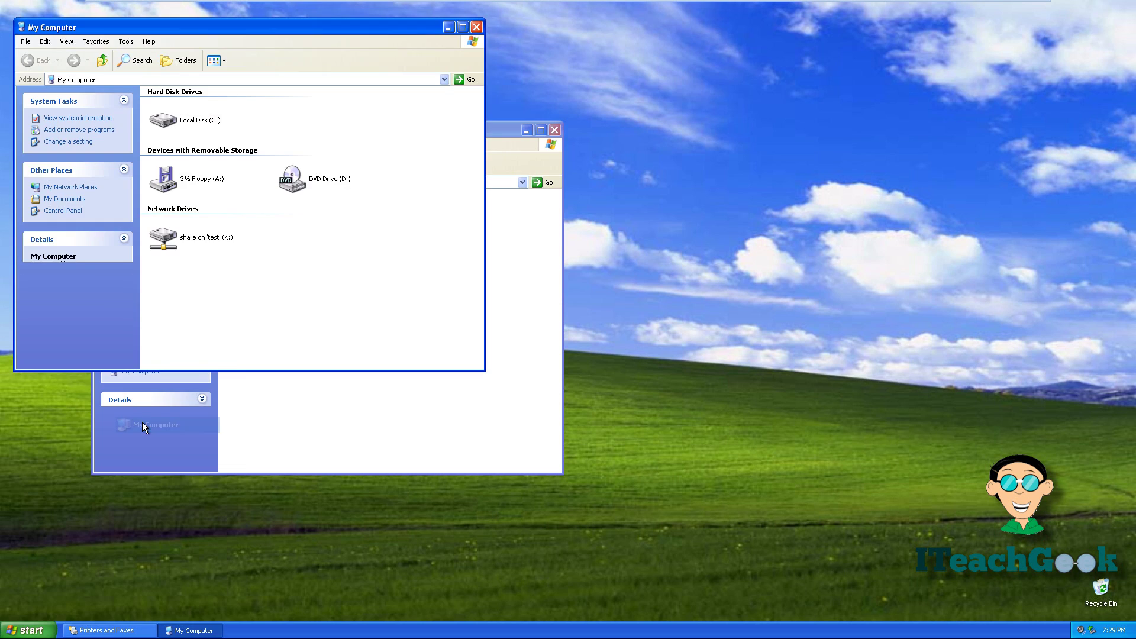